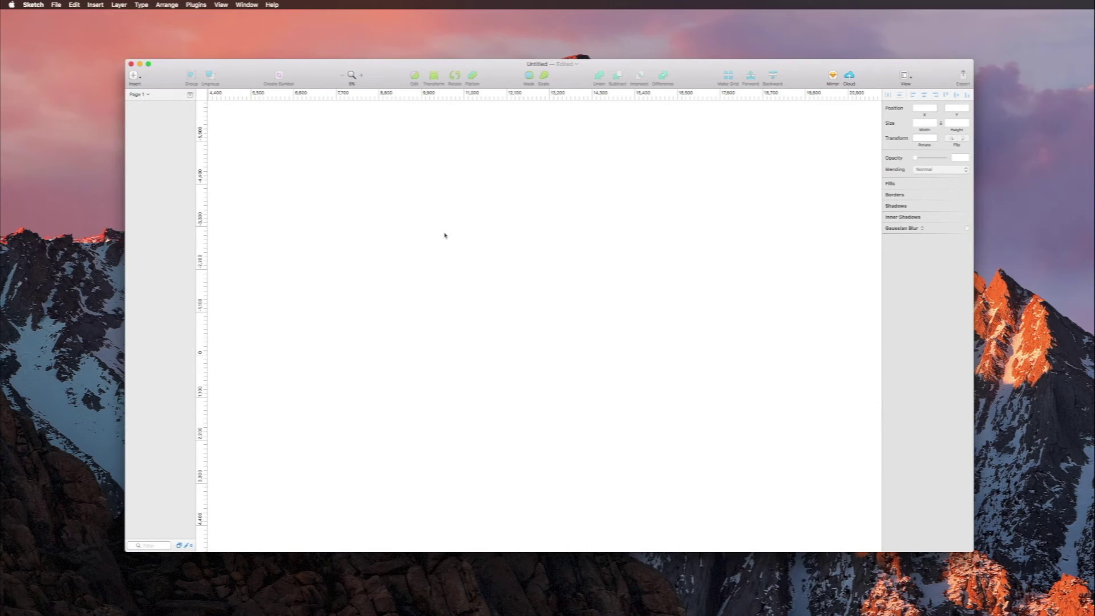
Create a custom artboard about 10138 × 7397 px on the blank canvas, keeping its default name
{"action": "key", "text": "a"}
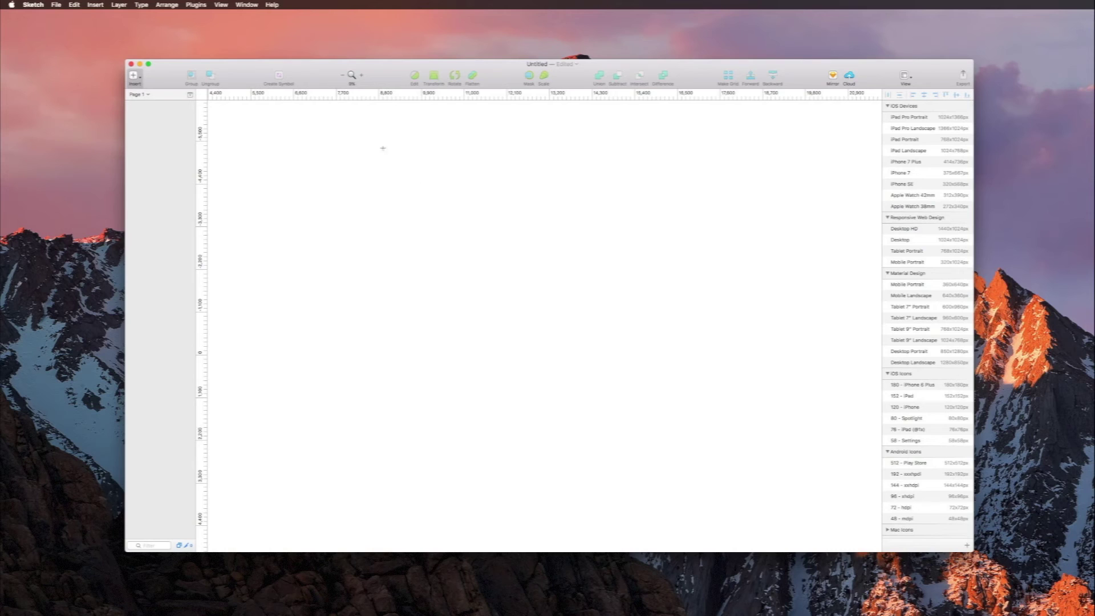
{"action": "left_click_drag", "start_coordinate": [341, 184], "coordinate": [732, 471]}
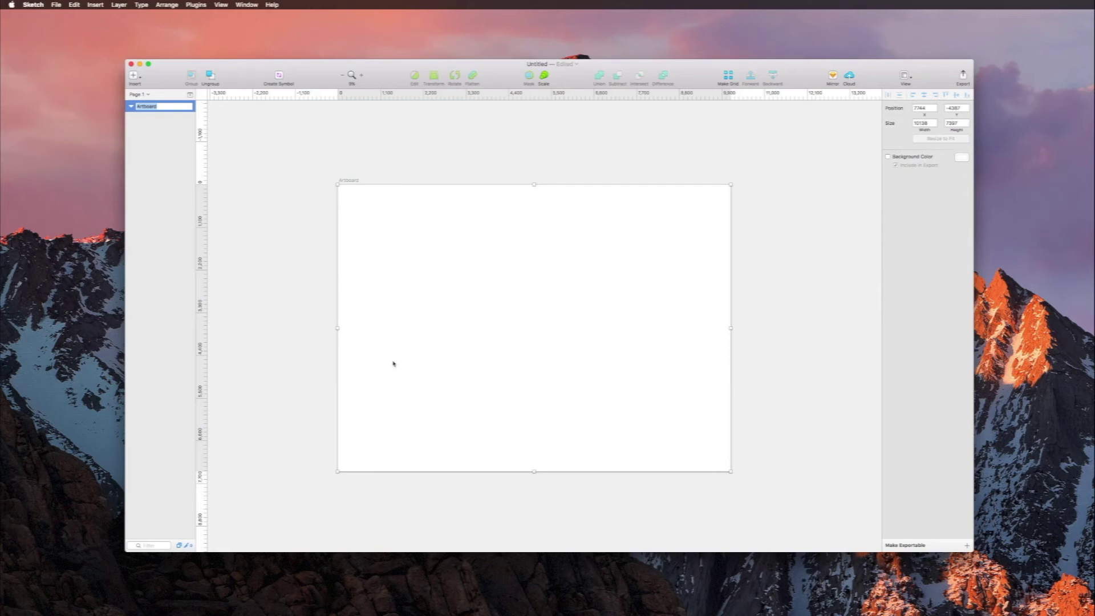
{"action": "key", "text": "Return"}
Draw a rectangle about 3242 × 2840 px near the artboard's upper-left corner and nudge it slightly
{"action": "key", "text": "r"}
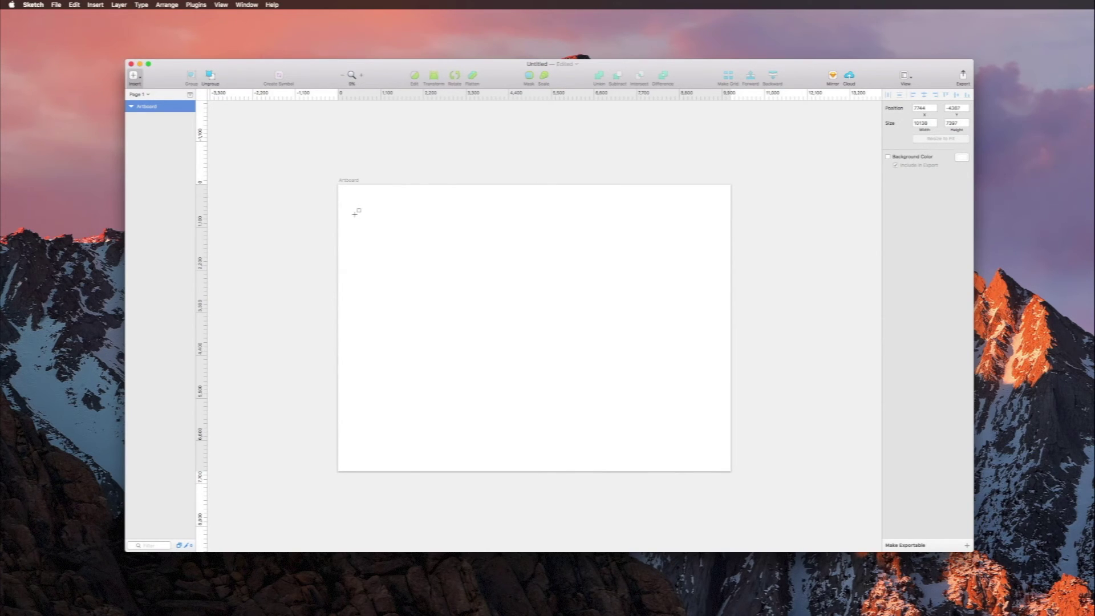
{"action": "left_click_drag", "start_coordinate": [354, 204], "coordinate": [480, 315]}
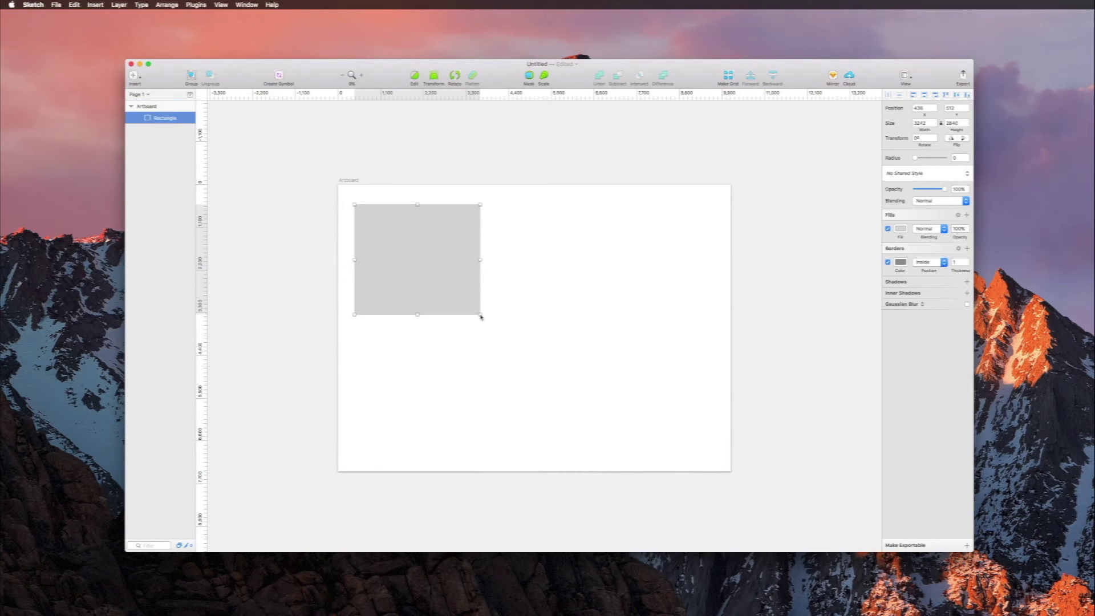
{"action": "mouse_move", "coordinate": [381, 234]}
{"action": "left_mouse_down"}
{"action": "mouse_move", "coordinate": [322, 194]}
{"action": "mouse_move", "coordinate": [398, 231]}
{"action": "mouse_move", "coordinate": [385, 233]}
{"action": "left_mouse_up"}
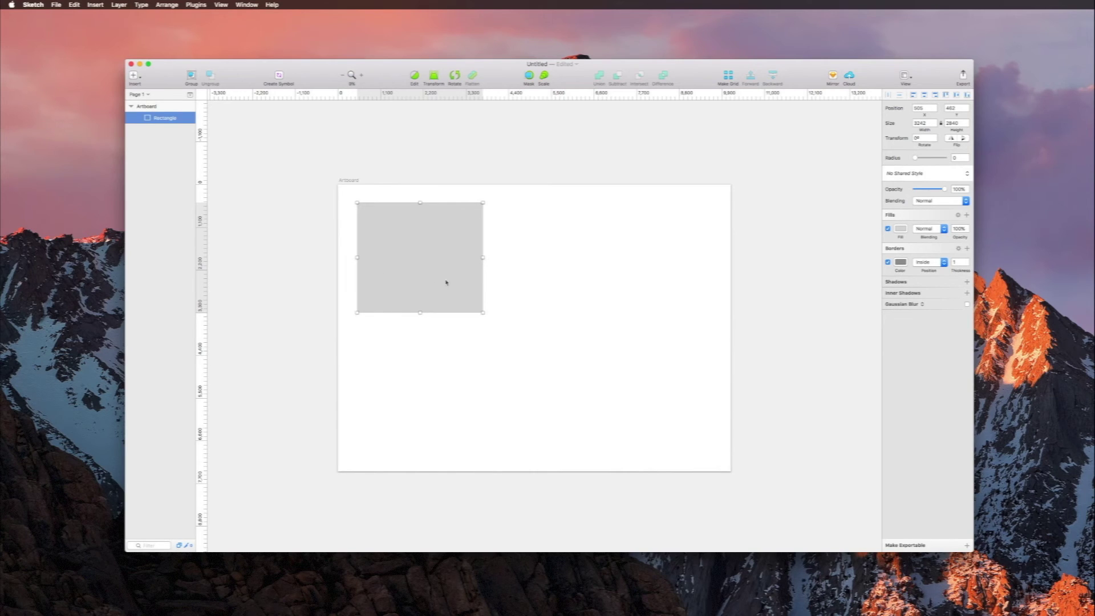
Resize the rectangle freely to a tall shape about 2894 × 6448 px and position it along the artboard's left side
{"action": "left_click_drag", "start_coordinate": [483, 312], "coordinate": [427, 359]}
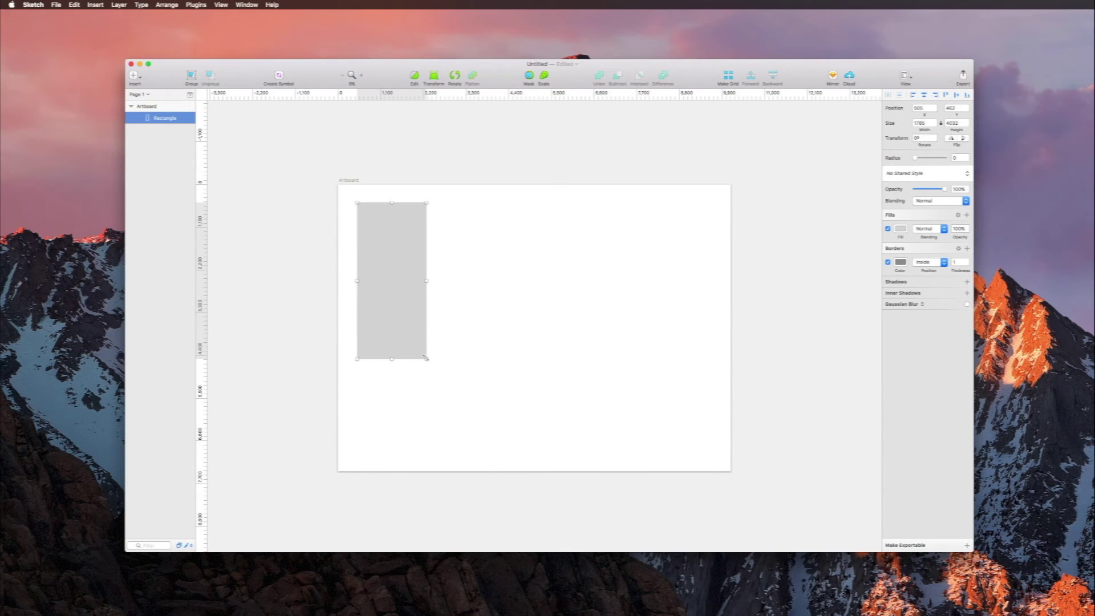
{"action": "left_click_drag", "start_coordinate": [380, 255], "coordinate": [404, 275]}
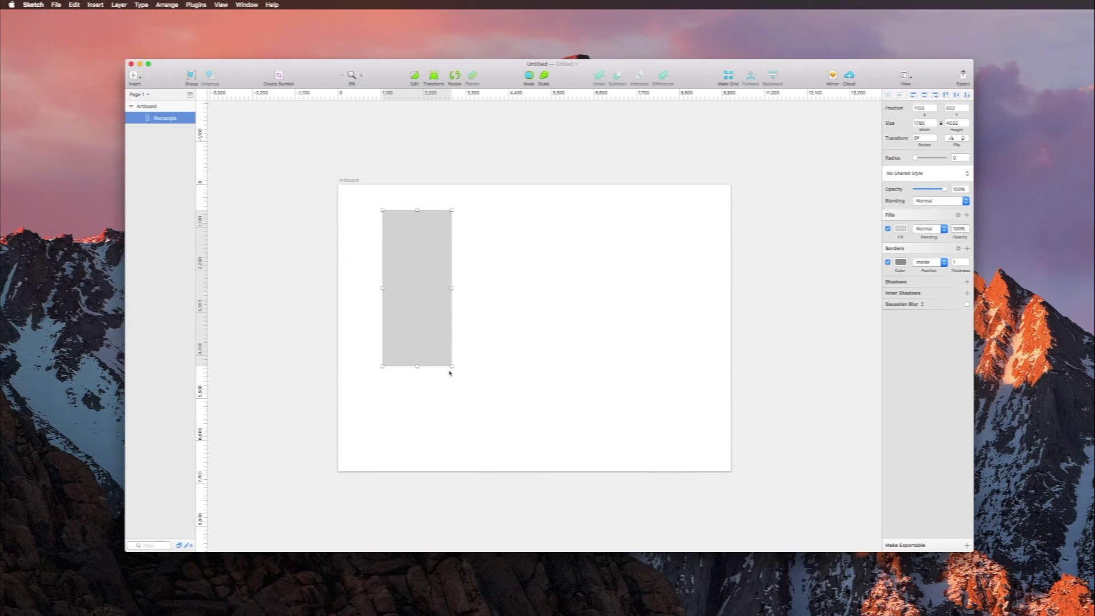
{"action": "left_click_drag", "start_coordinate": [452, 367], "coordinate": [606, 459]}
{"action": "left_click_drag", "start_coordinate": [398, 358], "coordinate": [377, 352]}
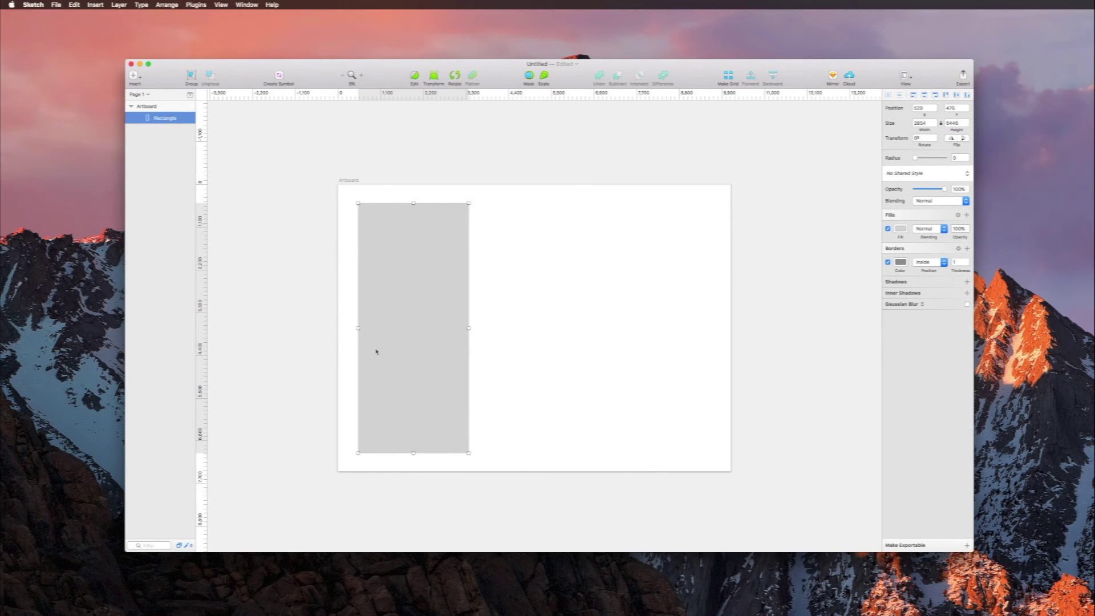
{"action": "mouse_move", "coordinate": [421, 261]}
{"action": "left_mouse_down"}
{"action": "mouse_move", "coordinate": [410, 244]}
{"action": "mouse_move", "coordinate": [428, 259]}
{"action": "left_mouse_up"}
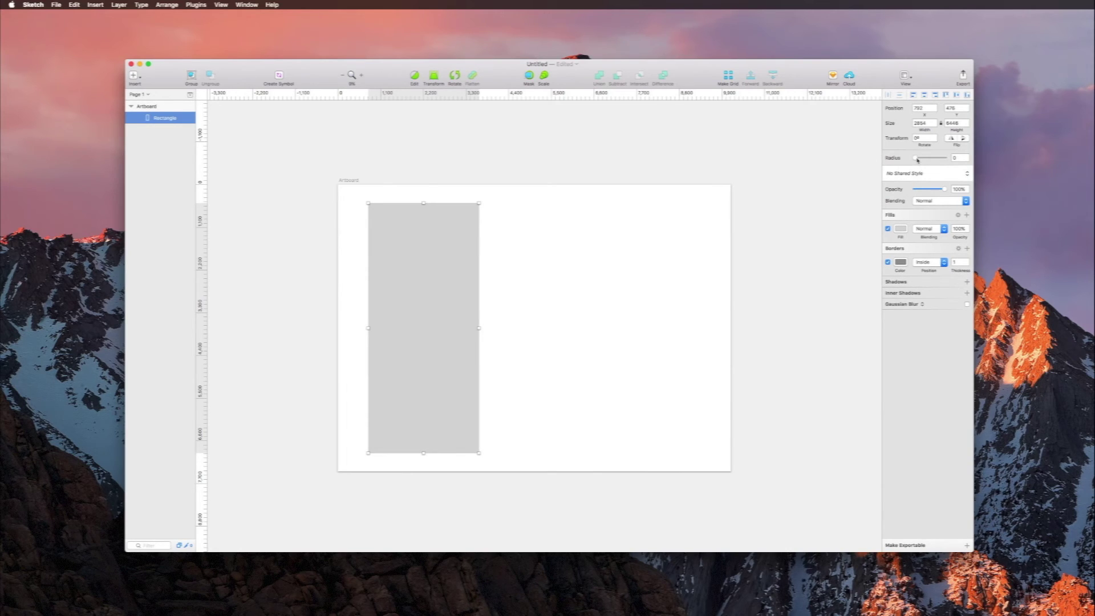
Round the tall rectangle's corners to a radius of 100 and leave the rectangle selected
{"action": "left_click_drag", "start_coordinate": [919, 160], "coordinate": [948, 169]}
{"action": "left_click", "coordinate": [684, 274]}
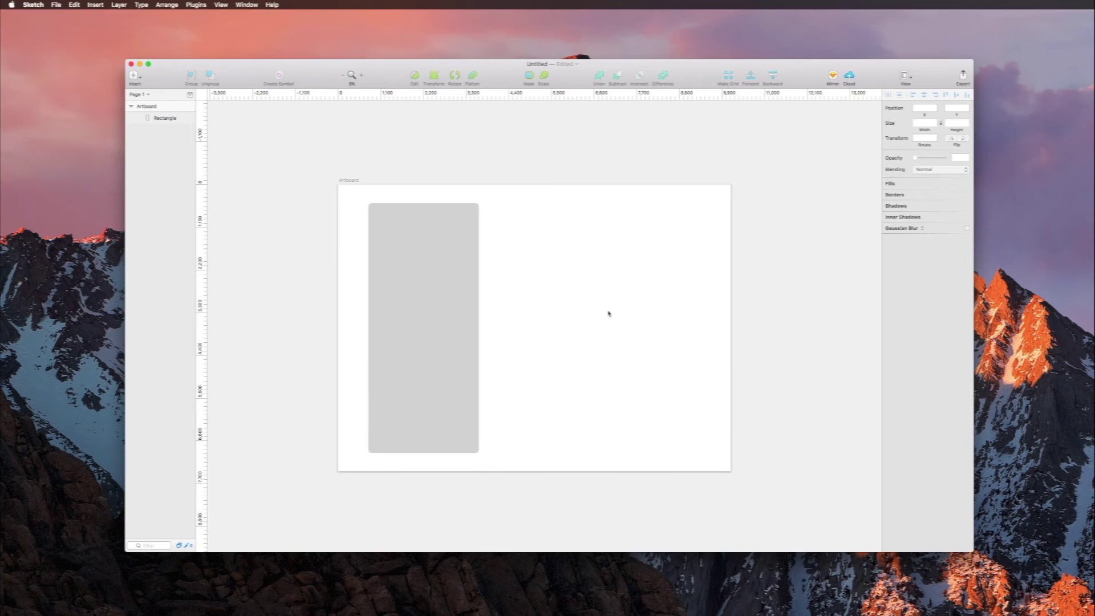
{"action": "left_click", "coordinate": [425, 291]}
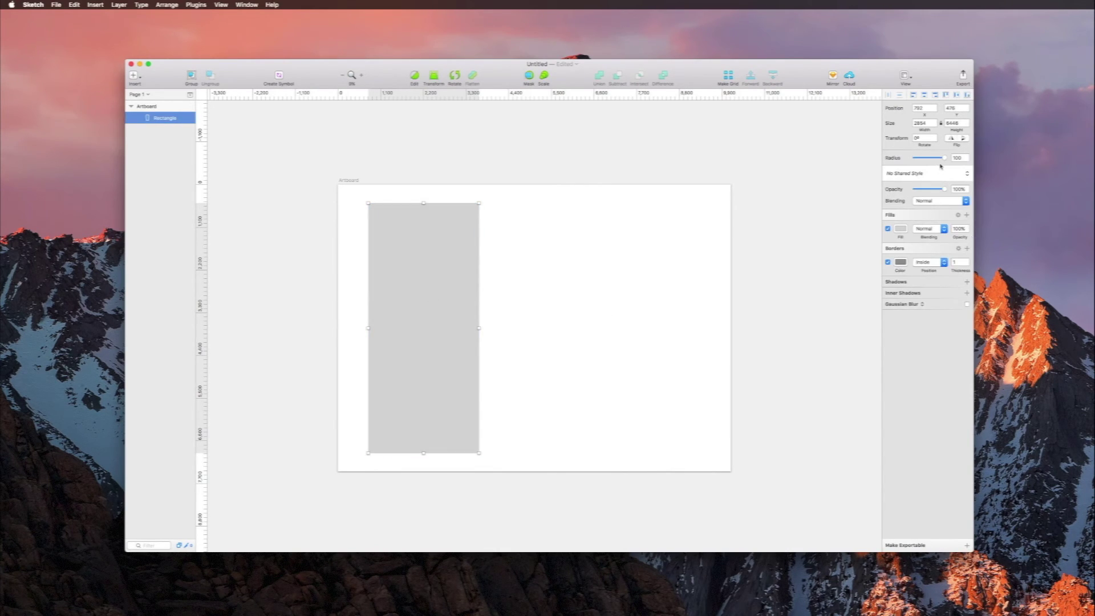
{"action": "mouse_move", "coordinate": [943, 164]}
{"action": "left_mouse_down"}
{"action": "mouse_move", "coordinate": [929, 165]}
{"action": "mouse_move", "coordinate": [949, 173]}
{"action": "left_mouse_up"}
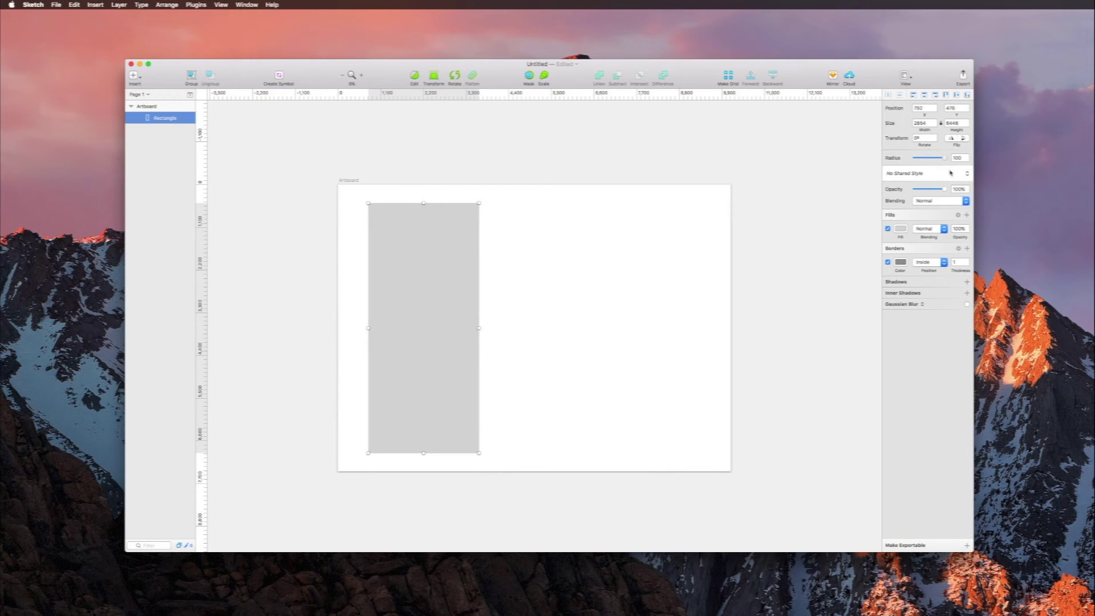
{"action": "left_click", "coordinate": [622, 314]}
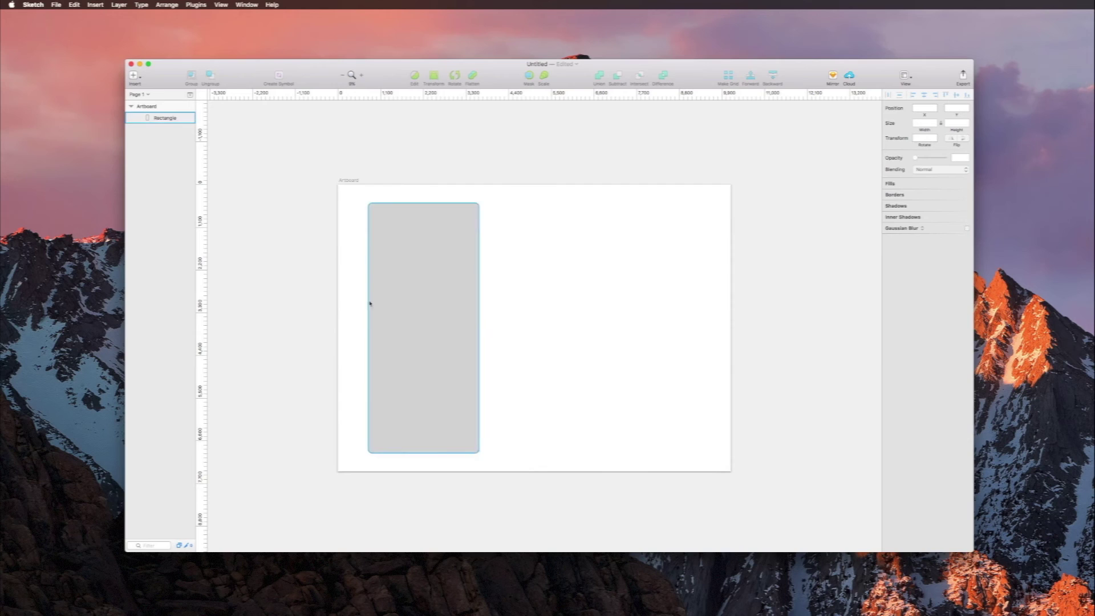
{"action": "left_click", "coordinate": [400, 306]}
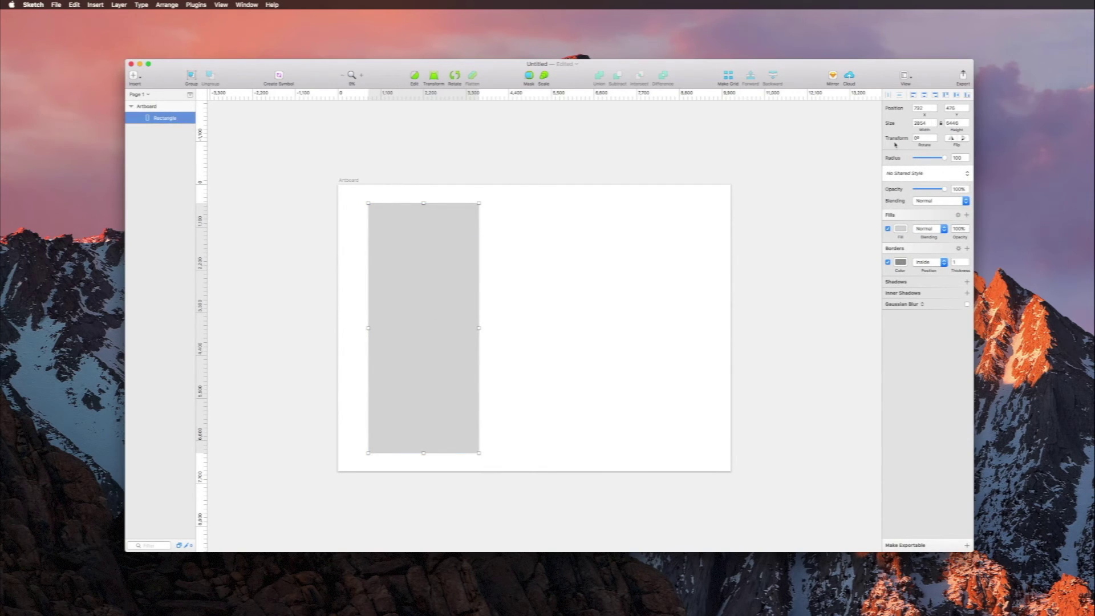
Move the rounded rectangle farther from the artboard's left edge, keeping its upper edge near the artboard's top
{"action": "key", "text": "super+equal"}
{"action": "scroll", "coordinate": [312, 313], "scroll_direction": "left", "scroll_amount": 3}
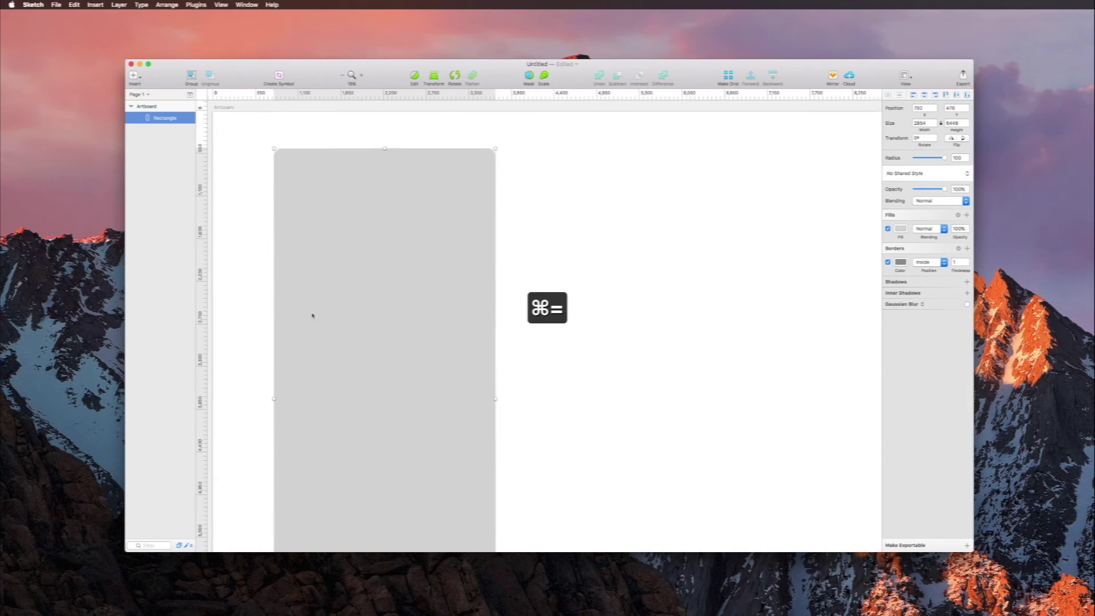
{"action": "left_click", "coordinate": [262, 293]}
{"action": "left_click_drag", "start_coordinate": [320, 250], "coordinate": [387, 353]}
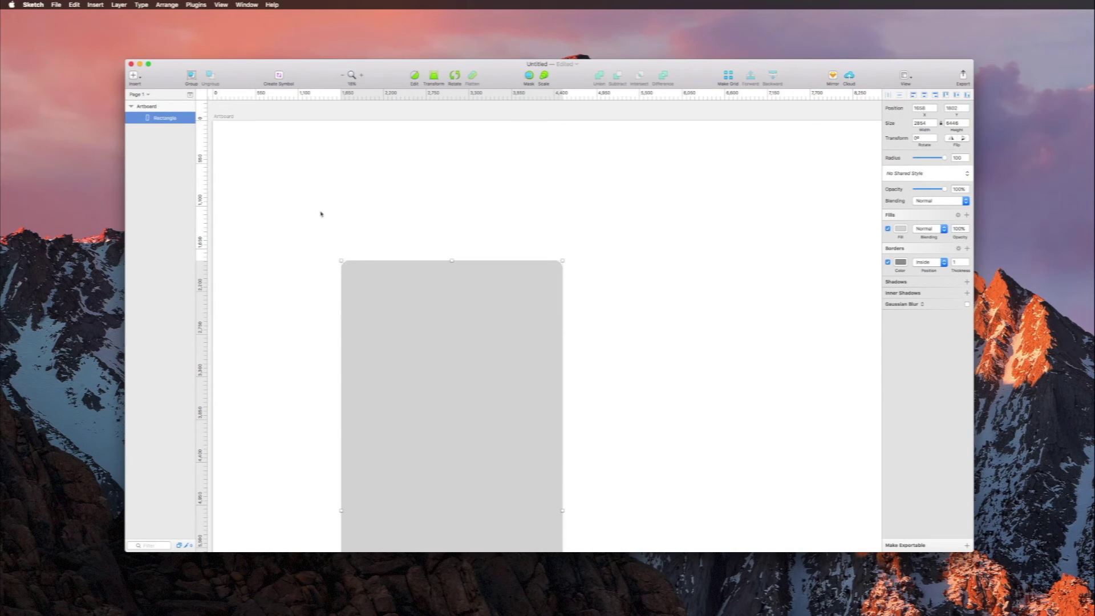
{"action": "left_click_drag", "start_coordinate": [433, 357], "coordinate": [425, 269]}
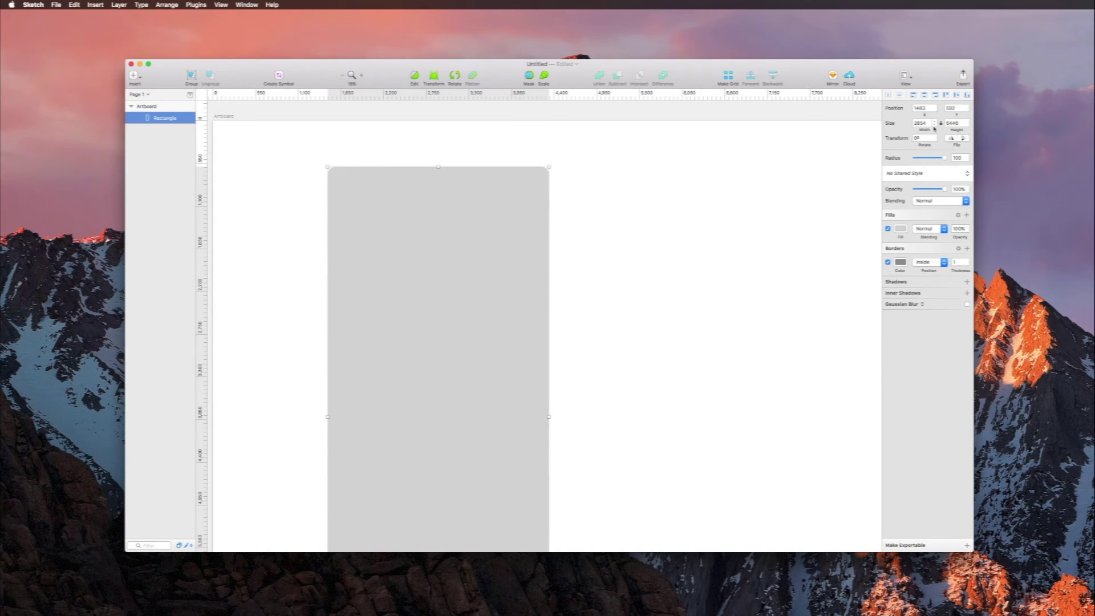
Set the rounded rectangle's width to 100 px and its height to 300 px
{"action": "left_click", "coordinate": [921, 108]}
{"action": "left_click", "coordinate": [919, 123]}
{"action": "type", "text": "100"}
{"action": "key", "text": "Return"}
{"action": "key", "text": "Tab"}
{"action": "type", "text": "300"}
{"action": "key", "text": "Return"}
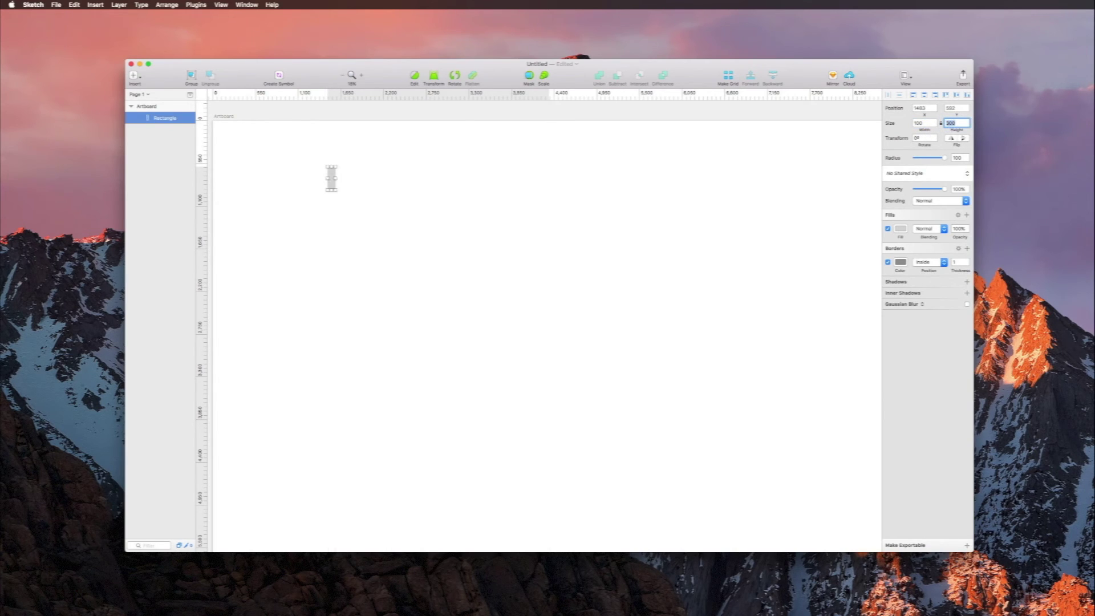
Move the 100 × 300 px pill shape farther into the artboard, to about X 1816, Y 1414
{"action": "left_click_drag", "start_coordinate": [381, 207], "coordinate": [448, 244]}
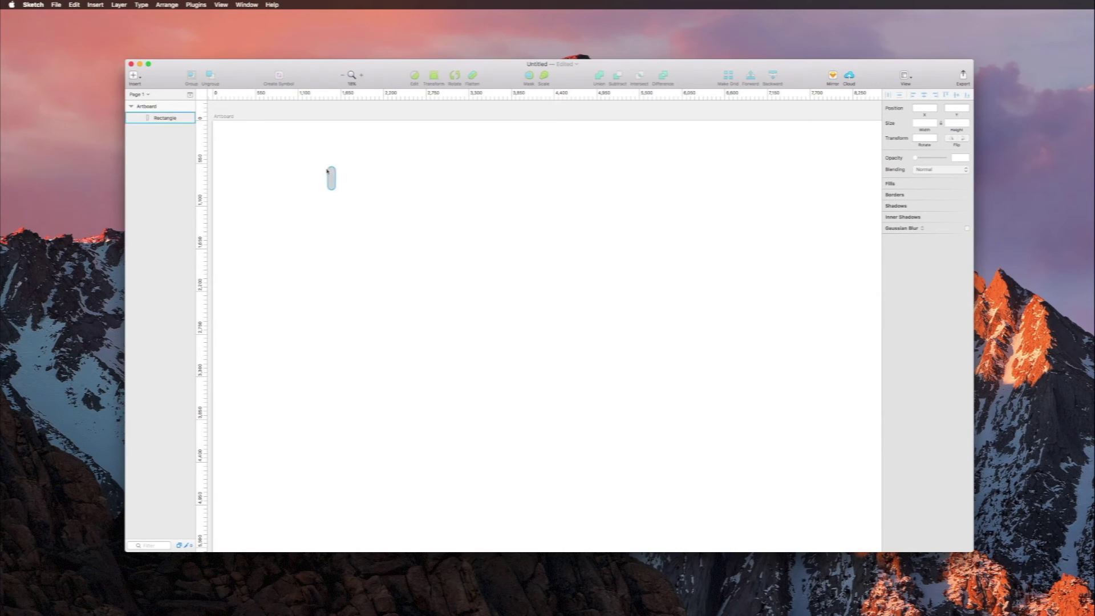
{"action": "left_click_drag", "start_coordinate": [333, 182], "coordinate": [370, 247]}
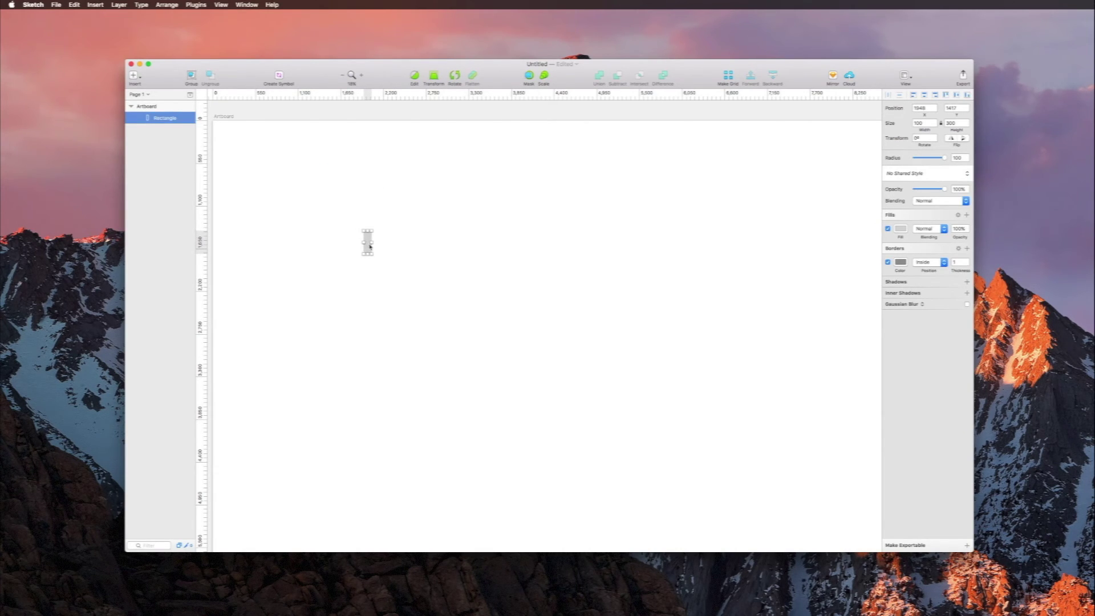
{"action": "key", "text": "super+2"}
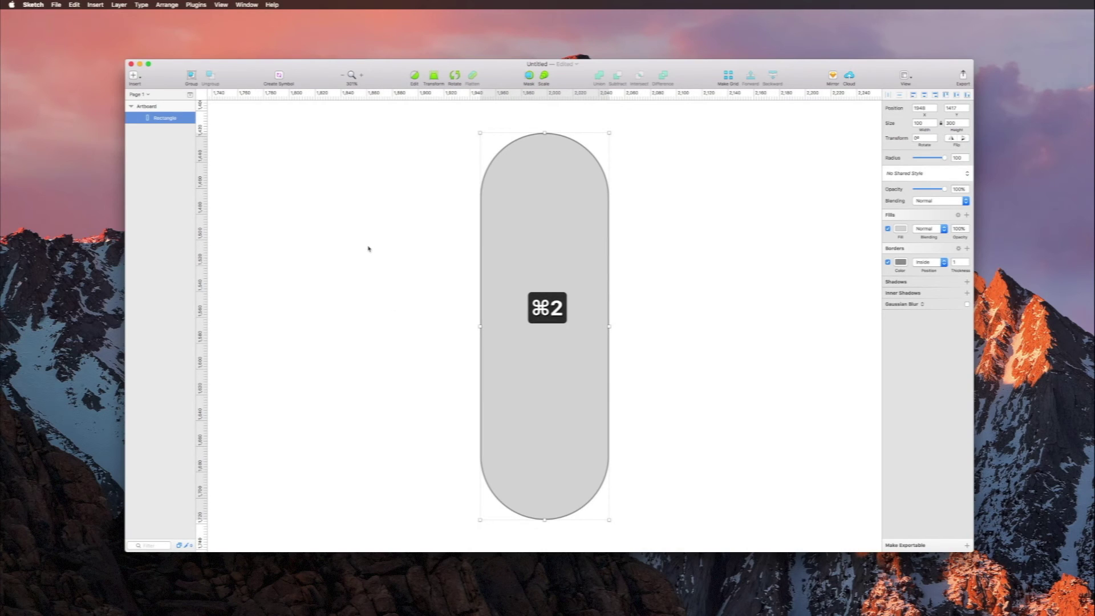
{"action": "left_click", "coordinate": [409, 288]}
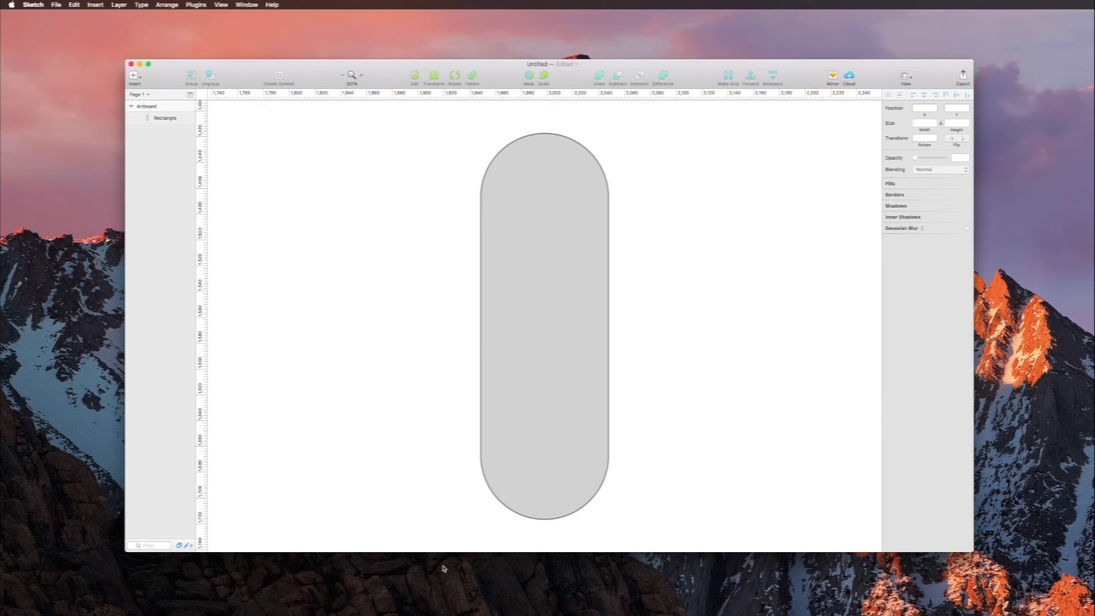
{"action": "left_click_drag", "start_coordinate": [567, 313], "coordinate": [396, 313]}
{"action": "key", "text": "super+minus"}
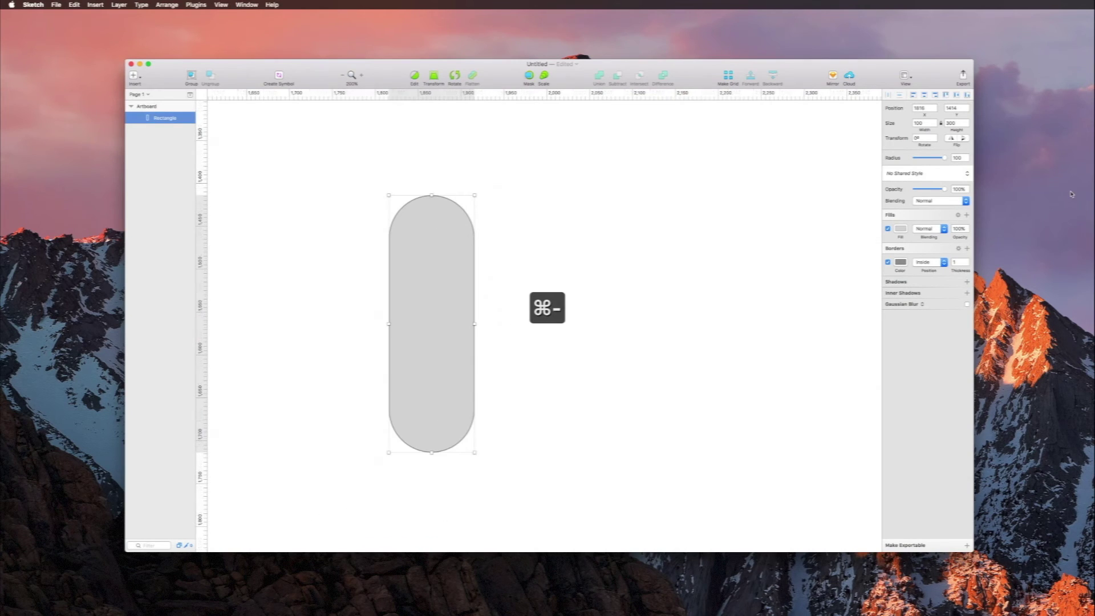
{"action": "key", "text": "super+minus"}
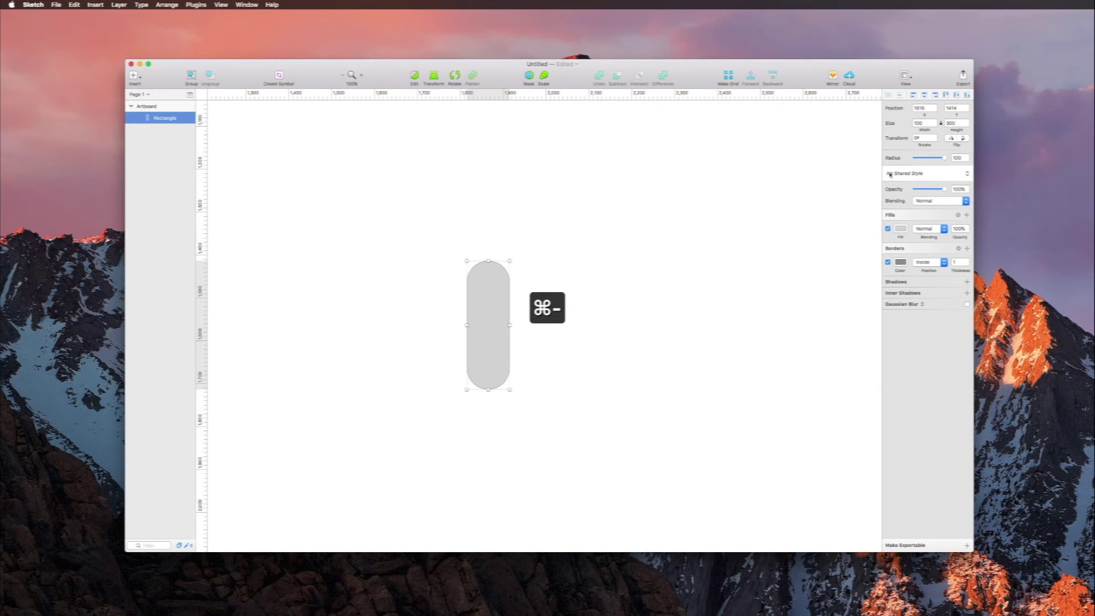
Draw a tall oval about 231 × 423 px and place it just to the left of the pill shape
{"action": "left_click", "coordinate": [134, 77]}
{"action": "mouse_move", "coordinate": [171, 112]}
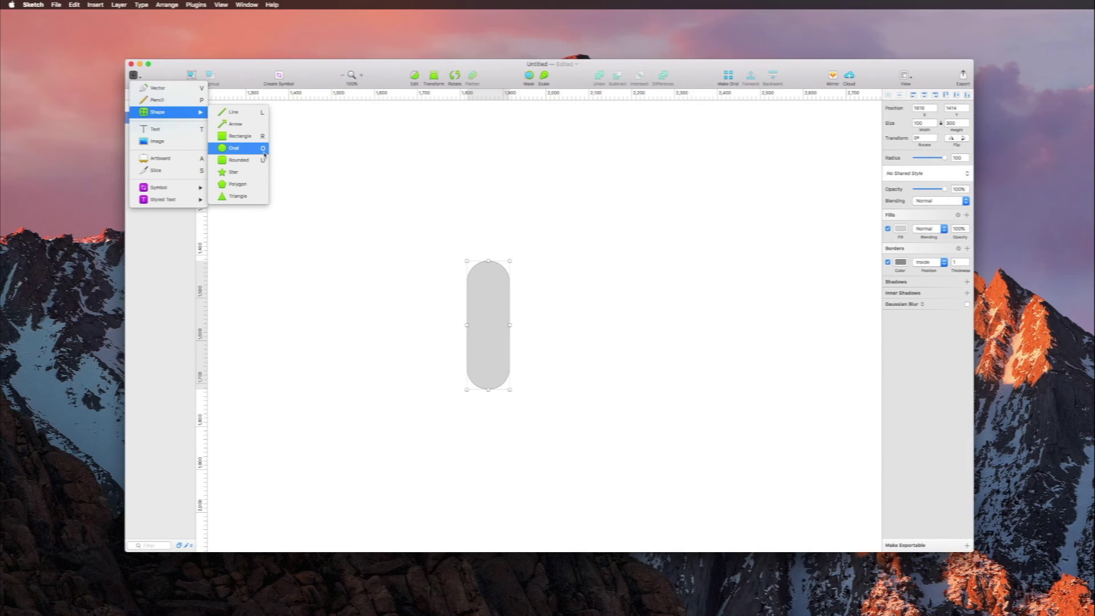
{"action": "left_click", "coordinate": [264, 152]}
{"action": "left_click_drag", "start_coordinate": [282, 259], "coordinate": [382, 442]}
{"action": "left_click_drag", "start_coordinate": [301, 361], "coordinate": [357, 337]}
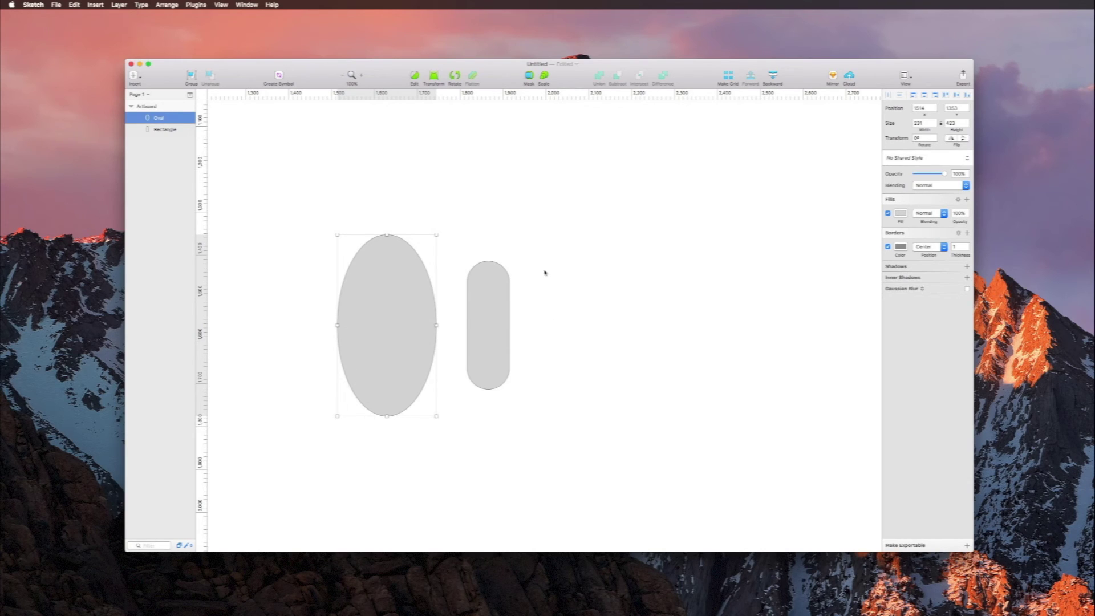
Draw a perfect circle about 232 px in diameter and place it just to the right of the pill shape
{"action": "key", "text": "o"}
{"action": "left_click_drag", "start_coordinate": [560, 281], "coordinate": [661, 397]}
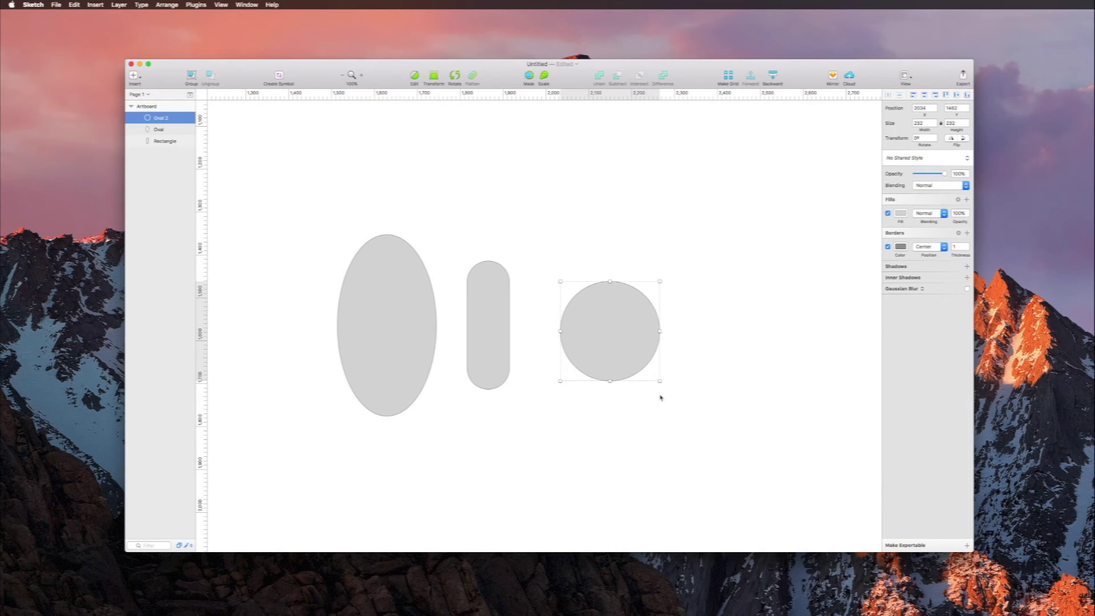
{"action": "left_click_drag", "start_coordinate": [652, 350], "coordinate": [664, 295]}
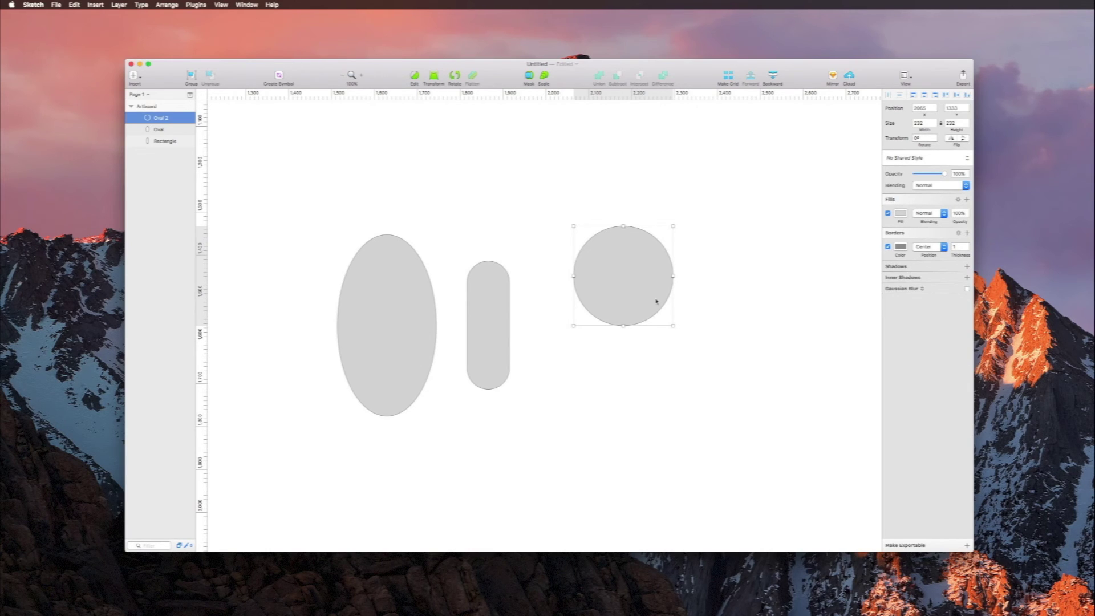
{"action": "left_click_drag", "start_coordinate": [656, 301], "coordinate": [631, 351]}
{"action": "key", "text": "super+minus"}
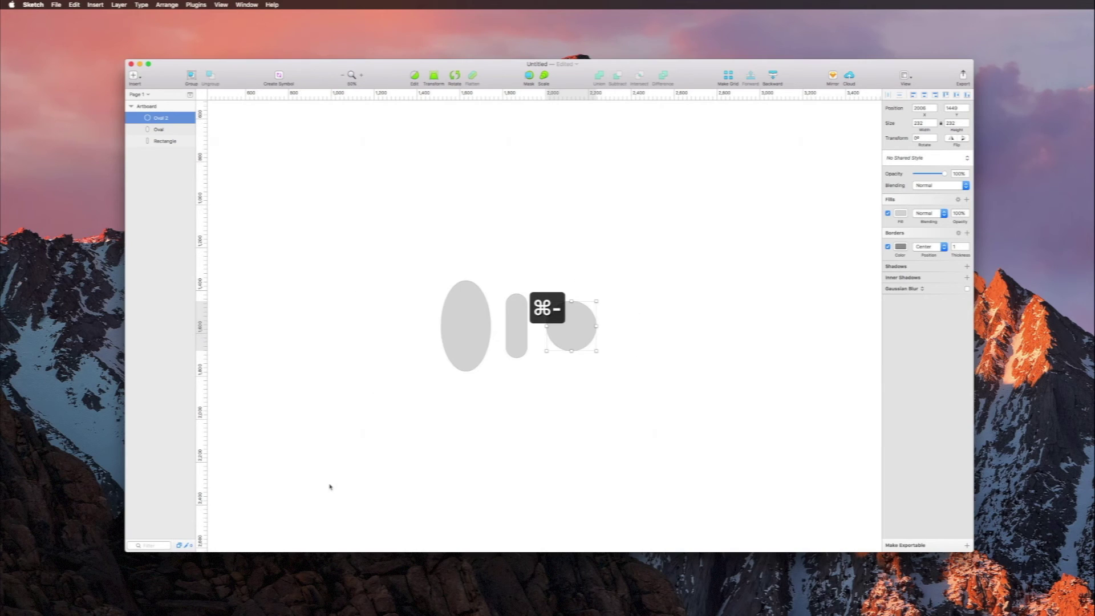
Shift the pill shape slightly toward the circle and set its corner radius to 0
{"action": "left_click", "coordinate": [396, 457]}
{"action": "left_click", "coordinate": [557, 336]}
{"action": "left_click", "coordinate": [527, 335]}
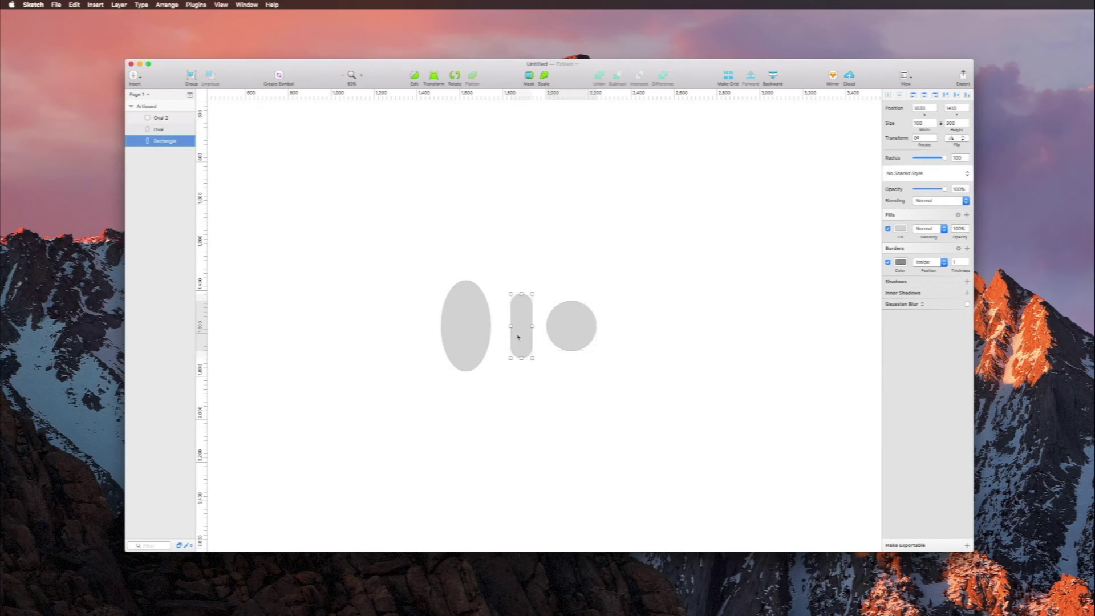
{"action": "left_click_drag", "start_coordinate": [945, 157], "coordinate": [882, 151]}
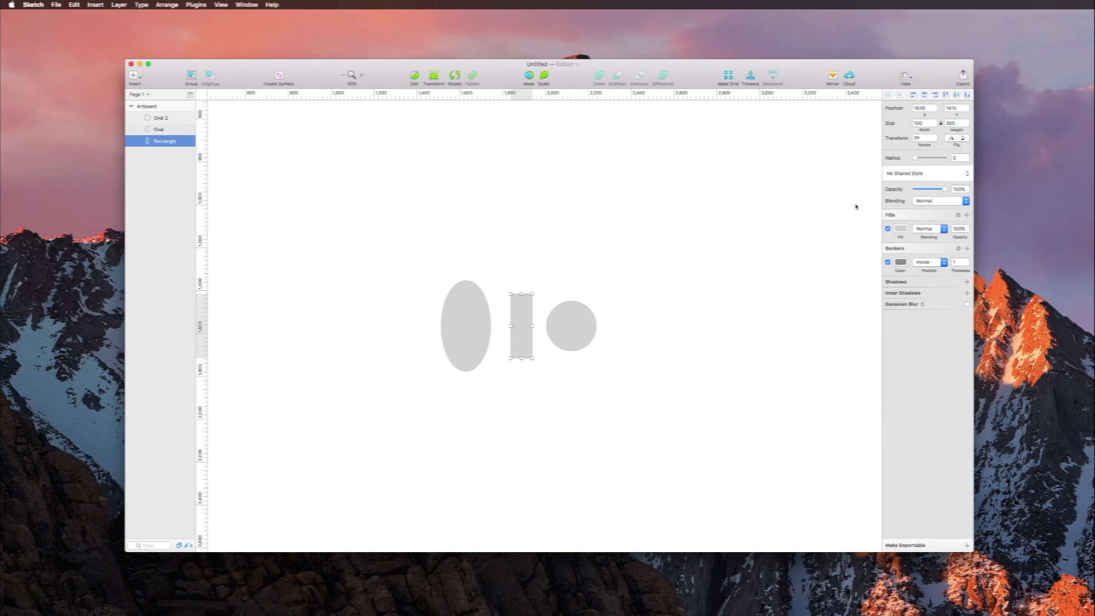
{"action": "left_click", "coordinate": [416, 297]}
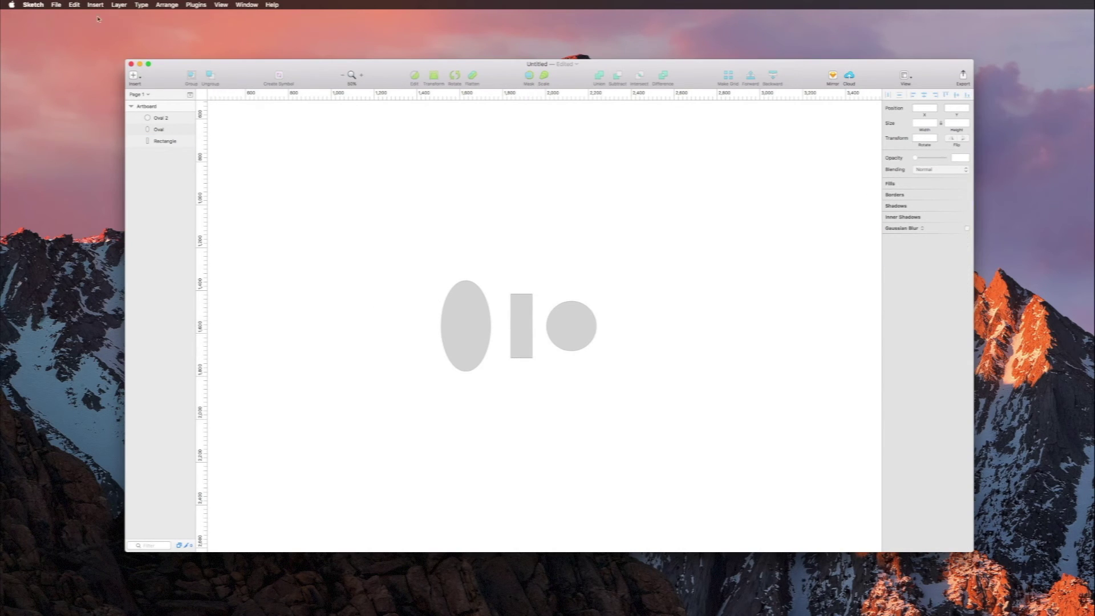
Draw a rounded rectangle about 348 × 304 px to the right of the circle
{"action": "left_click", "coordinate": [133, 75]}
{"action": "mouse_move", "coordinate": [171, 112]}
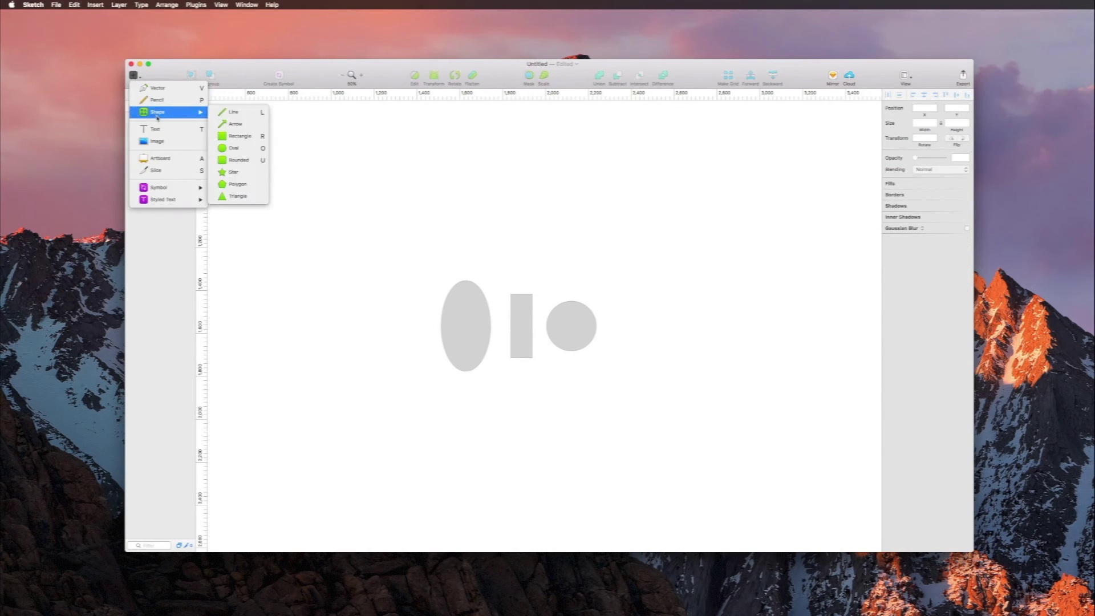
{"action": "left_click", "coordinate": [251, 166]}
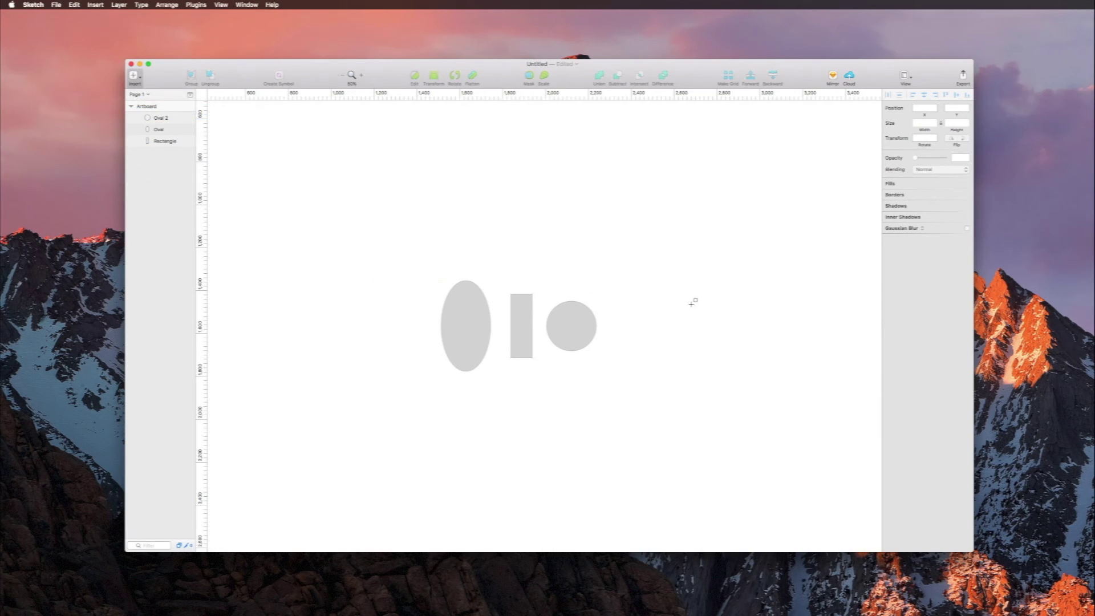
{"action": "left_click_drag", "start_coordinate": [632, 290], "coordinate": [707, 355]}
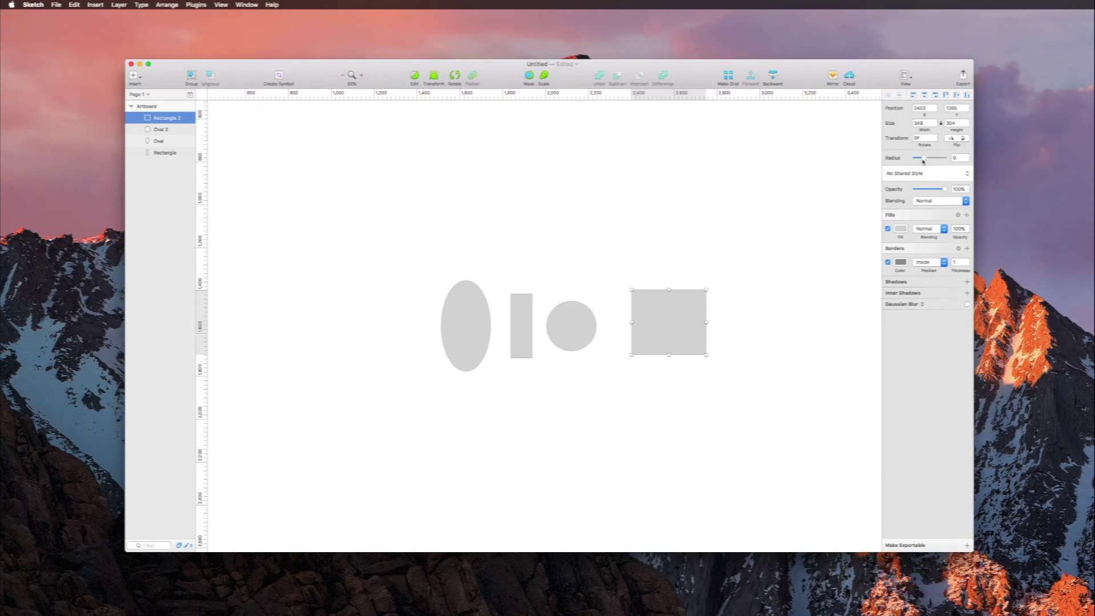
Set the rounded rectangle's corner radius to 0 and move it closer to the circle, level with the narrow rectangle's top edge
{"action": "left_click_drag", "start_coordinate": [925, 160], "coordinate": [846, 159]}
{"action": "left_click_drag", "start_coordinate": [681, 313], "coordinate": [660, 317]}
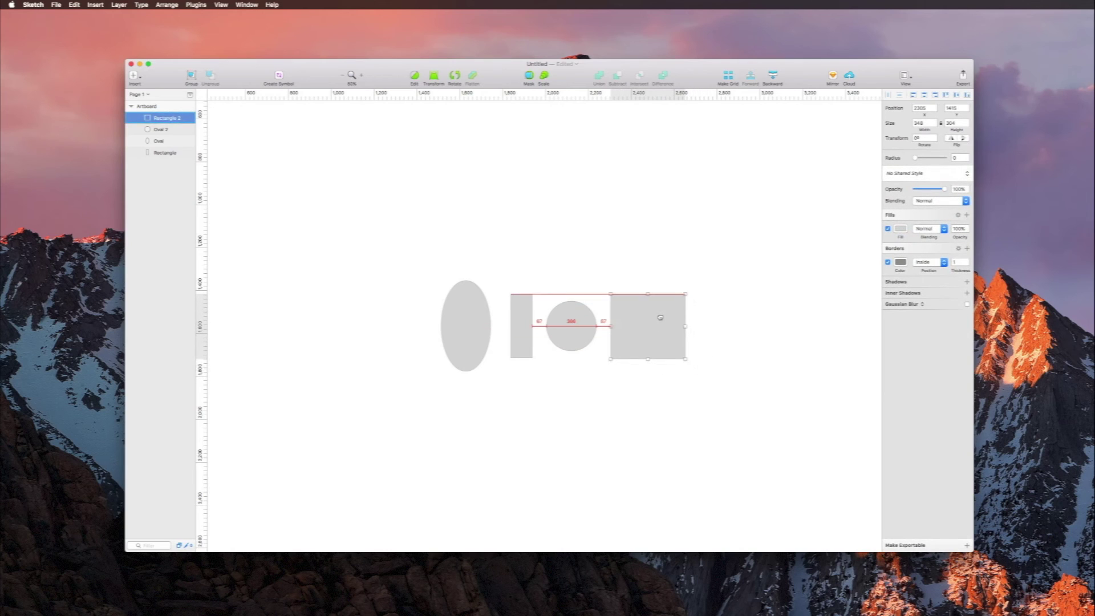
{"action": "key", "text": "super+equal"}
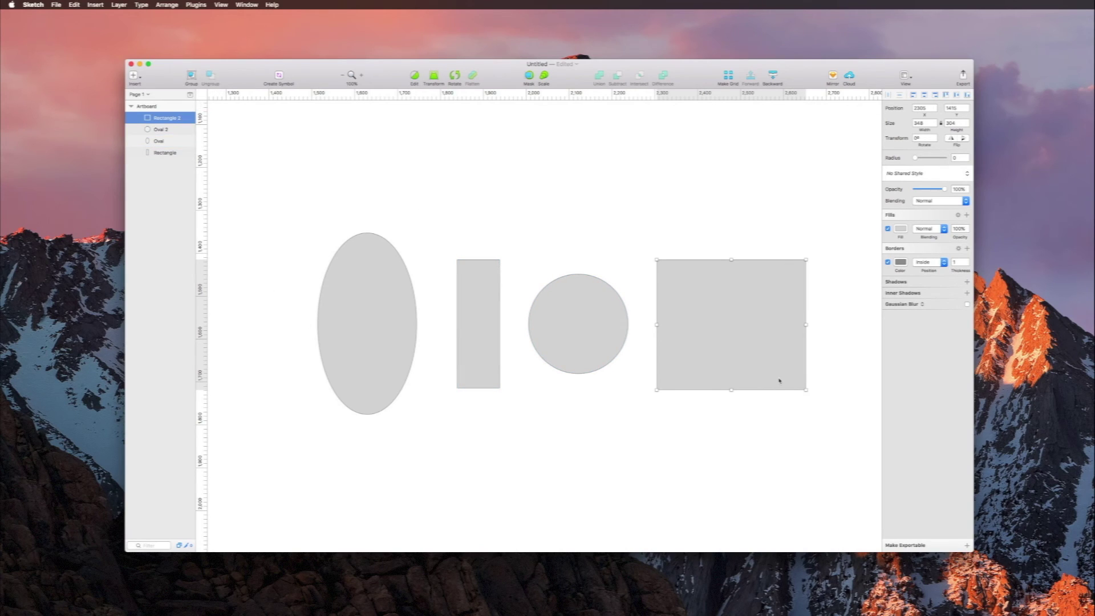
Delete the large rectangle and draw a five-pointed star about 267 × 267 px in its place to the right of the circle
{"action": "key", "text": "Delete"}
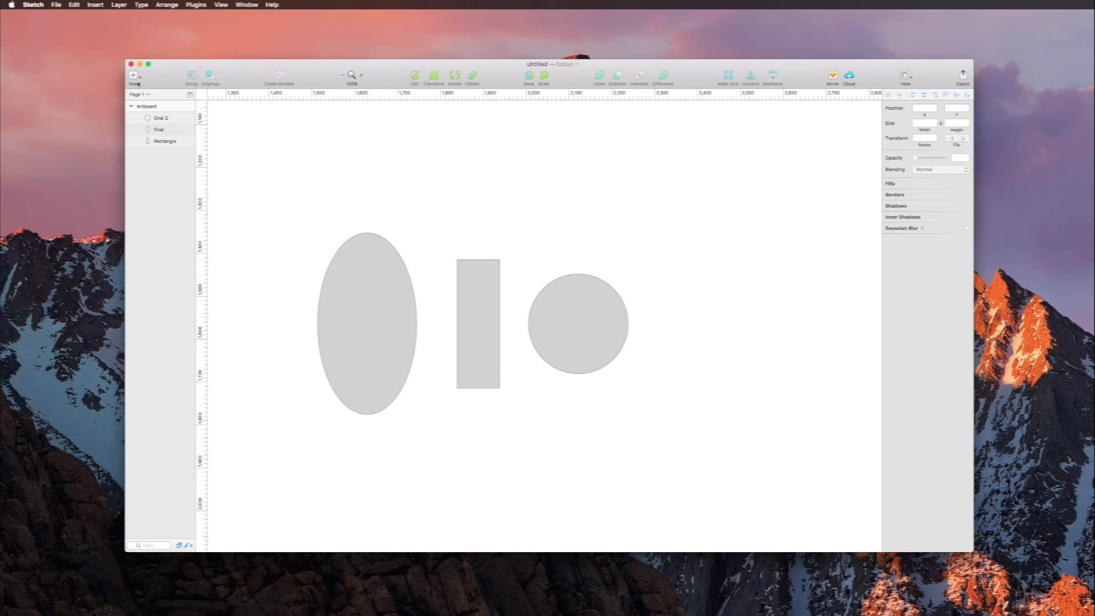
{"action": "left_click", "coordinate": [133, 75]}
{"action": "mouse_move", "coordinate": [153, 112]}
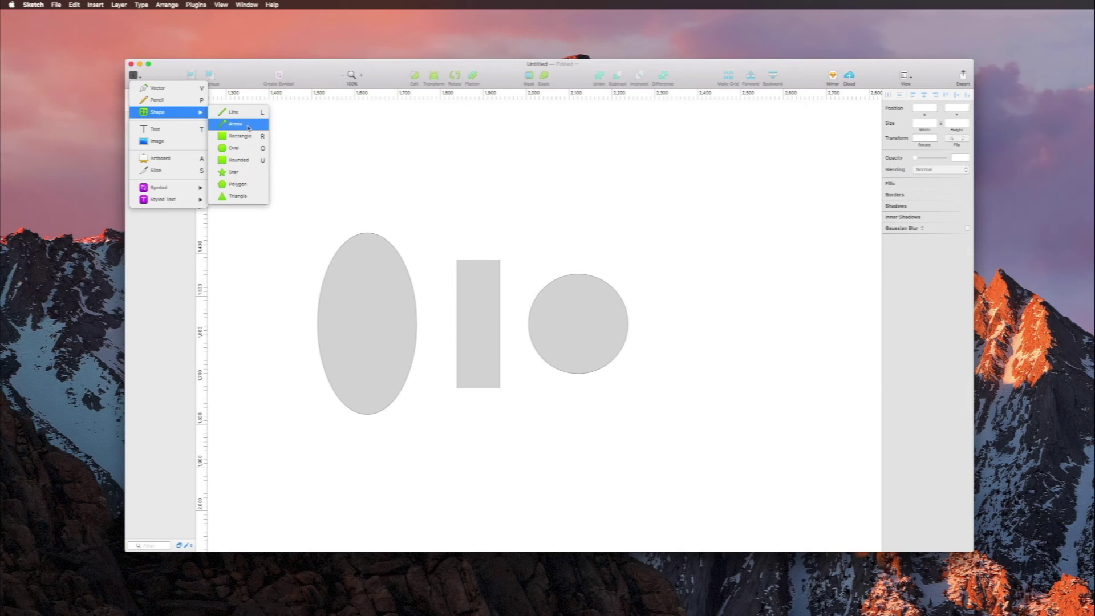
{"action": "left_click", "coordinate": [240, 178]}
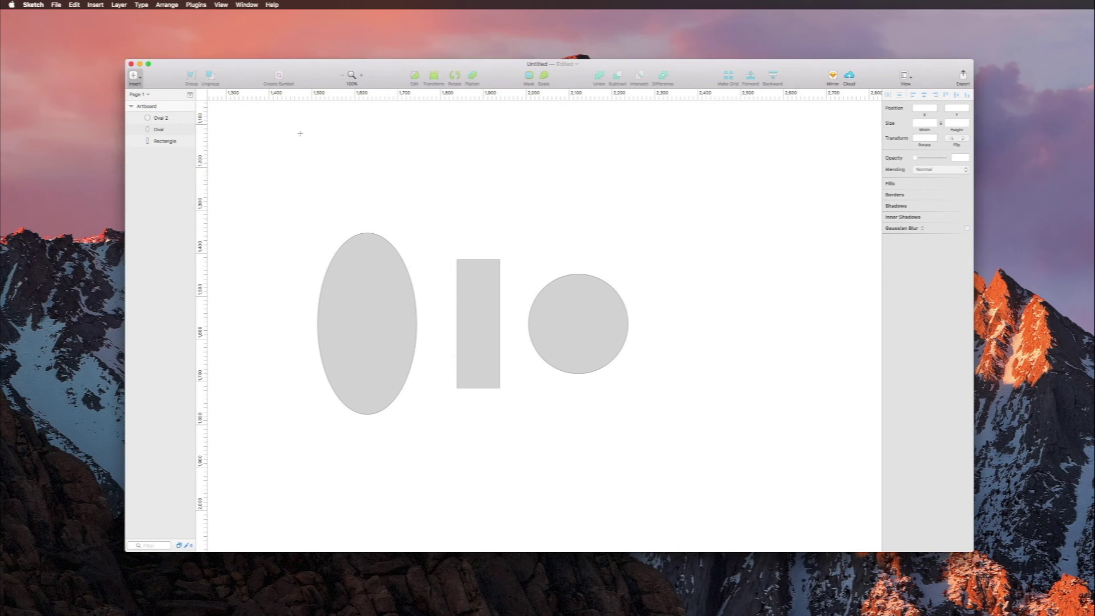
{"action": "left_click_drag", "start_coordinate": [299, 123], "coordinate": [448, 241]}
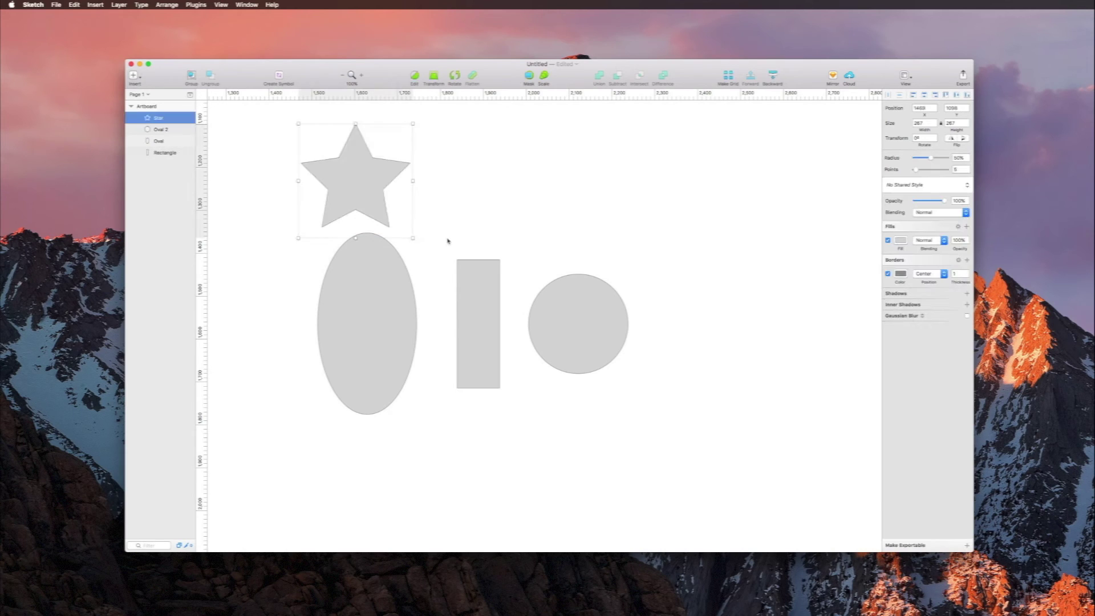
{"action": "left_click_drag", "start_coordinate": [350, 183], "coordinate": [716, 340]}
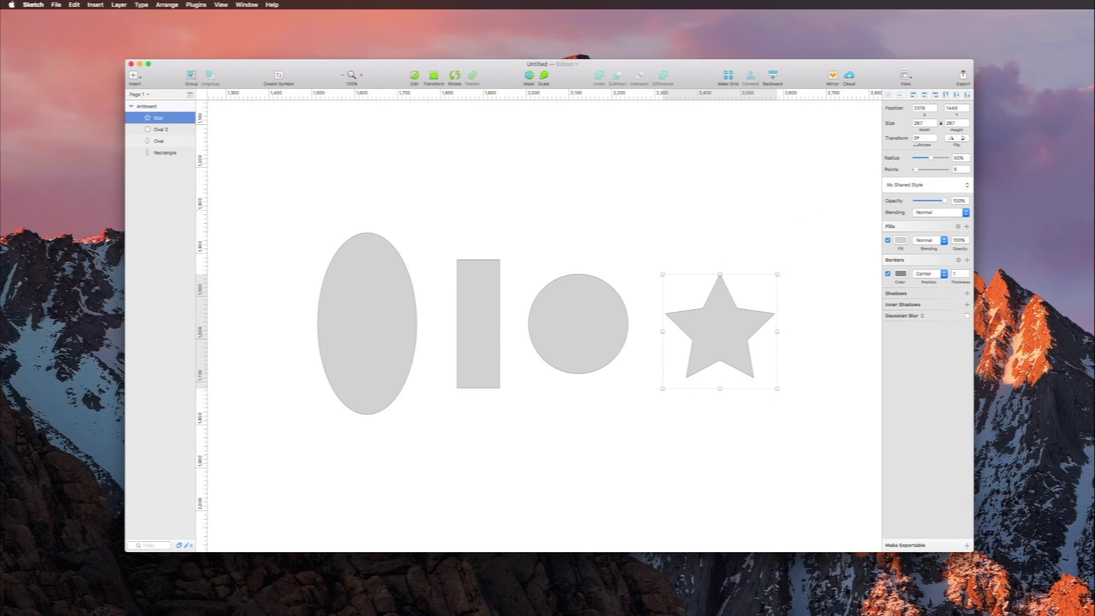
Try the star with 50 points and a radius of about 78%, and shift it slightly up toward the circle
{"action": "left_click_drag", "start_coordinate": [920, 171], "coordinate": [951, 179]}
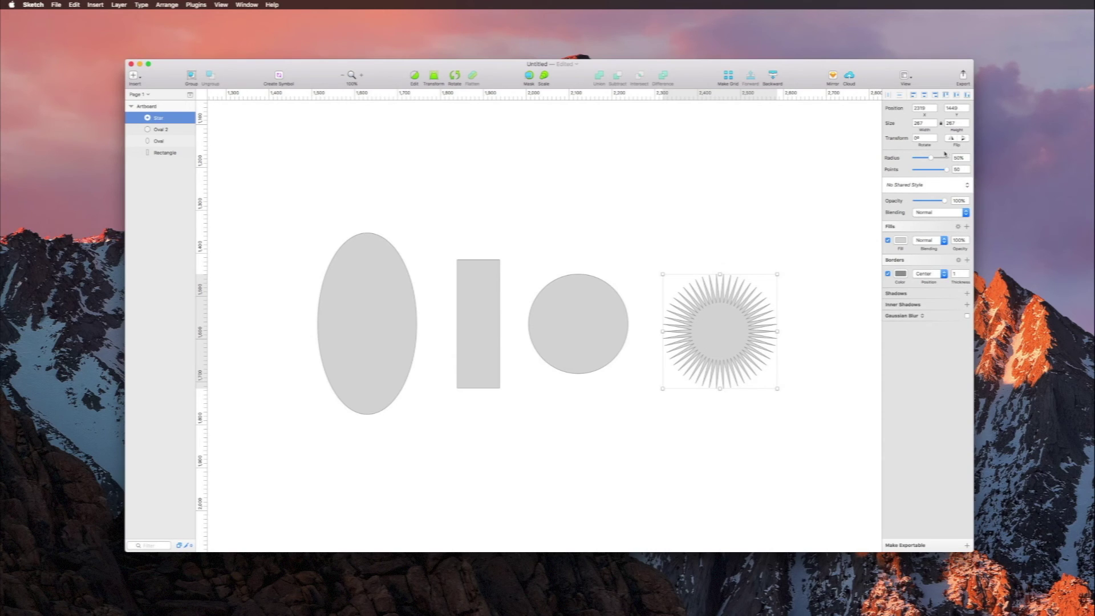
{"action": "left_click_drag", "start_coordinate": [933, 159], "coordinate": [943, 184]}
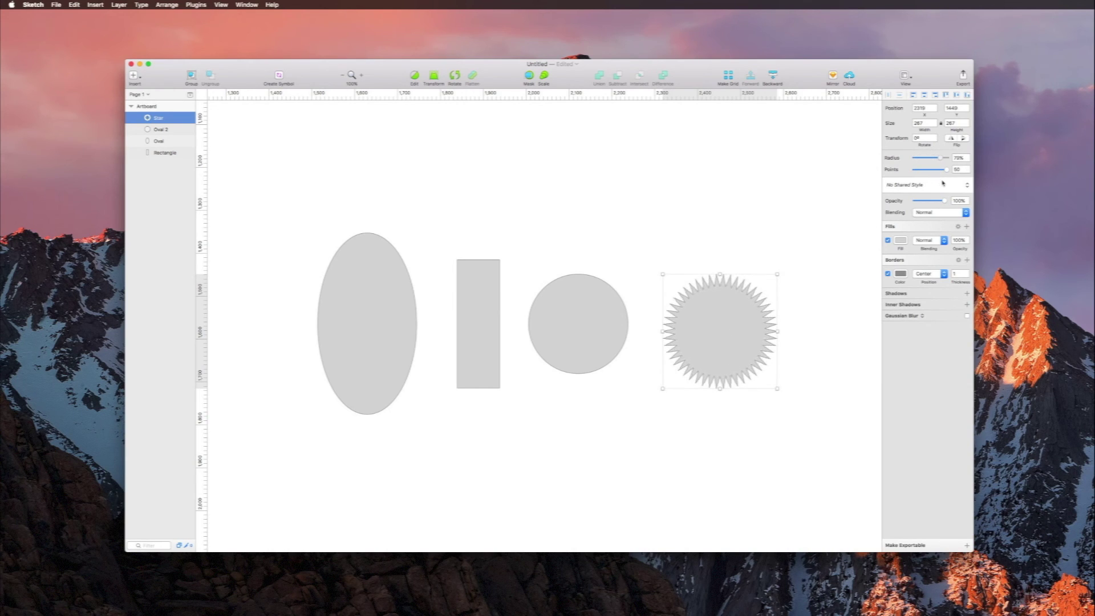
{"action": "left_click_drag", "start_coordinate": [701, 314], "coordinate": [702, 313]}
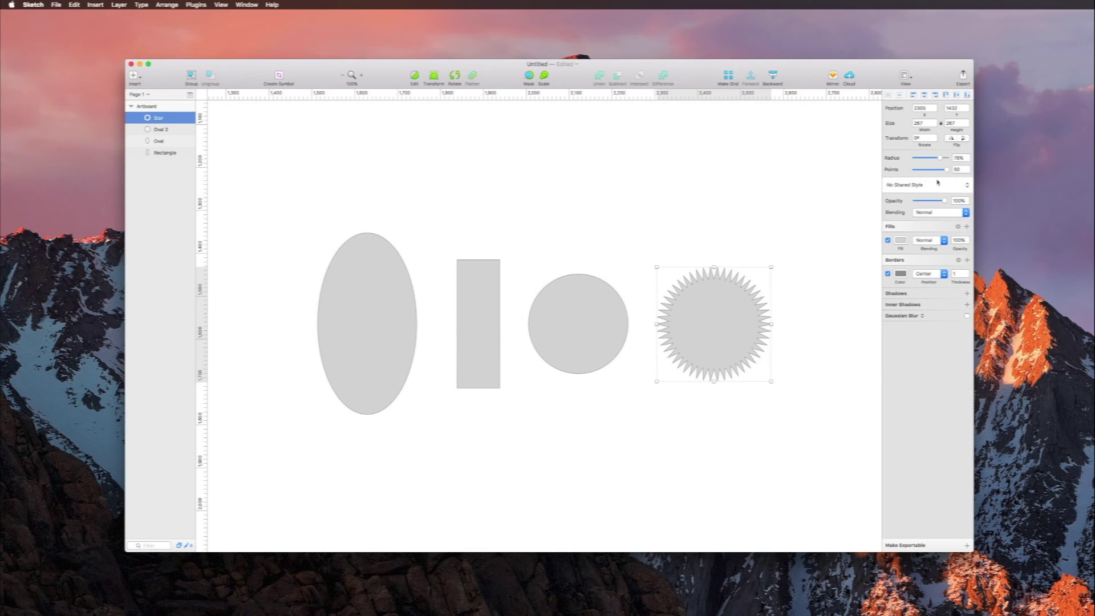
Set the star to 5 points with a 100% radius and shift it slightly toward the circle
{"action": "left_click_drag", "start_coordinate": [947, 169], "coordinate": [918, 171]}
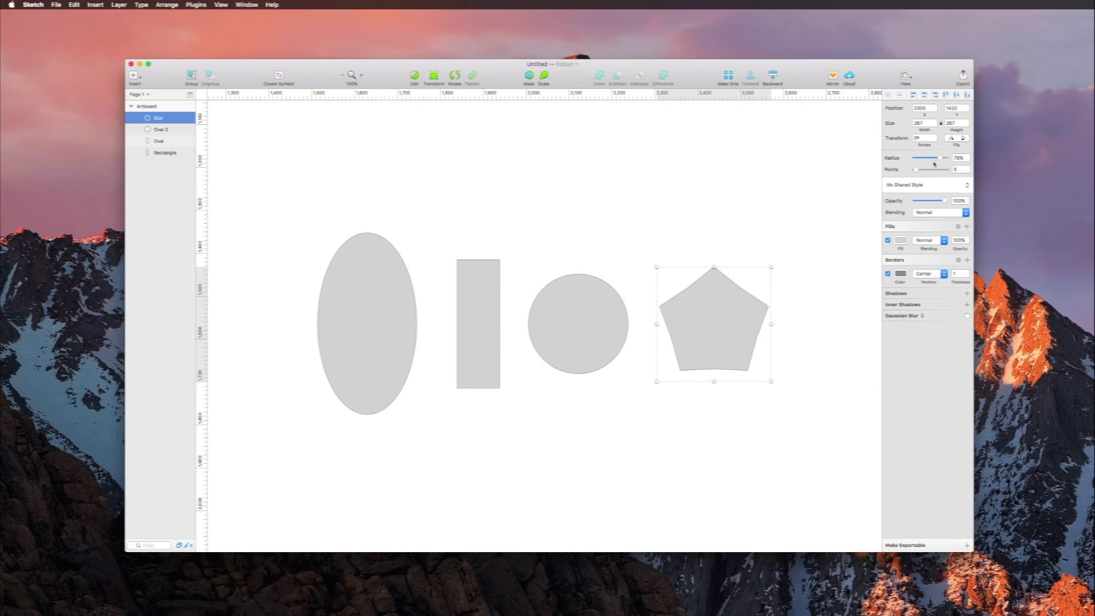
{"action": "left_click_drag", "start_coordinate": [940, 158], "coordinate": [959, 177]}
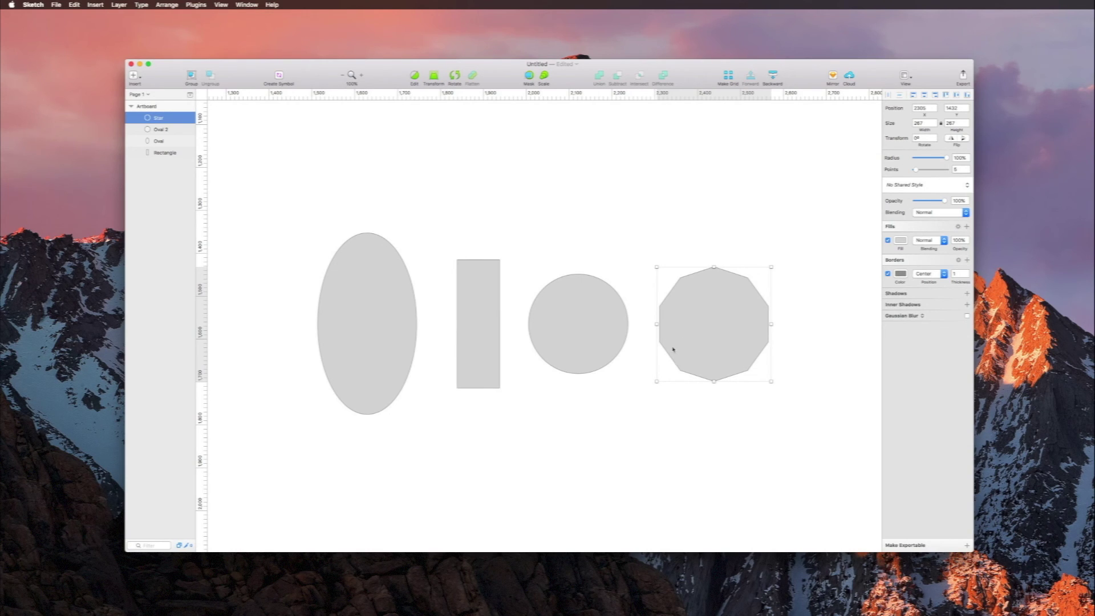
{"action": "mouse_move", "coordinate": [699, 332]}
{"action": "left_mouse_down"}
{"action": "mouse_move", "coordinate": [686, 272]}
{"action": "mouse_move", "coordinate": [710, 339]}
{"action": "mouse_move", "coordinate": [693, 331]}
{"action": "left_mouse_up"}
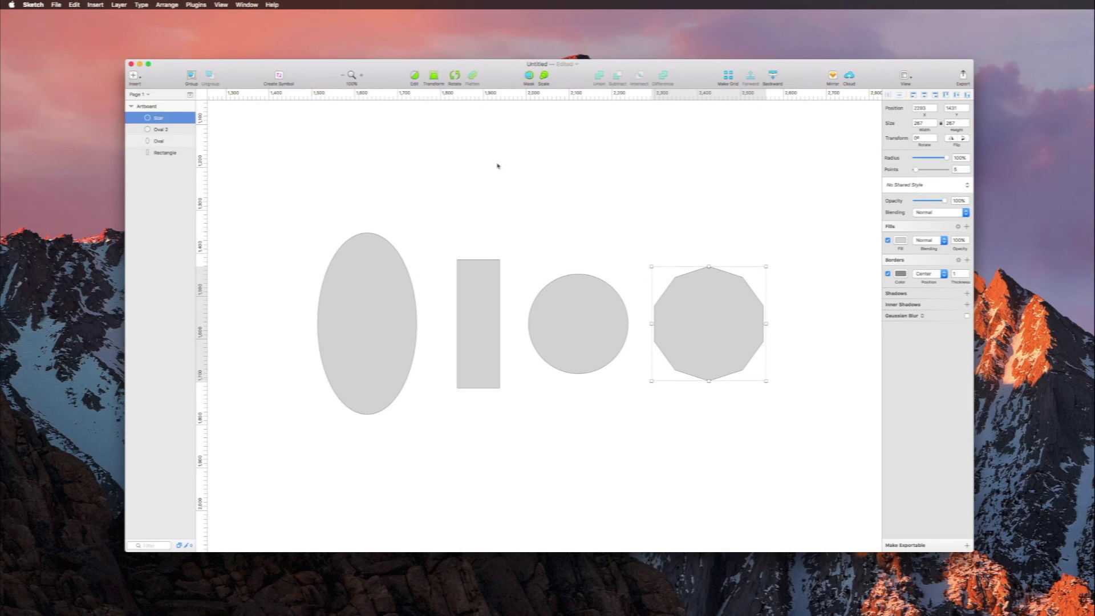
Draw a five-sided polygon about 297 × 297 px and place it to the right of the star shape
{"action": "left_click", "coordinate": [133, 75]}
{"action": "mouse_move", "coordinate": [151, 114]}
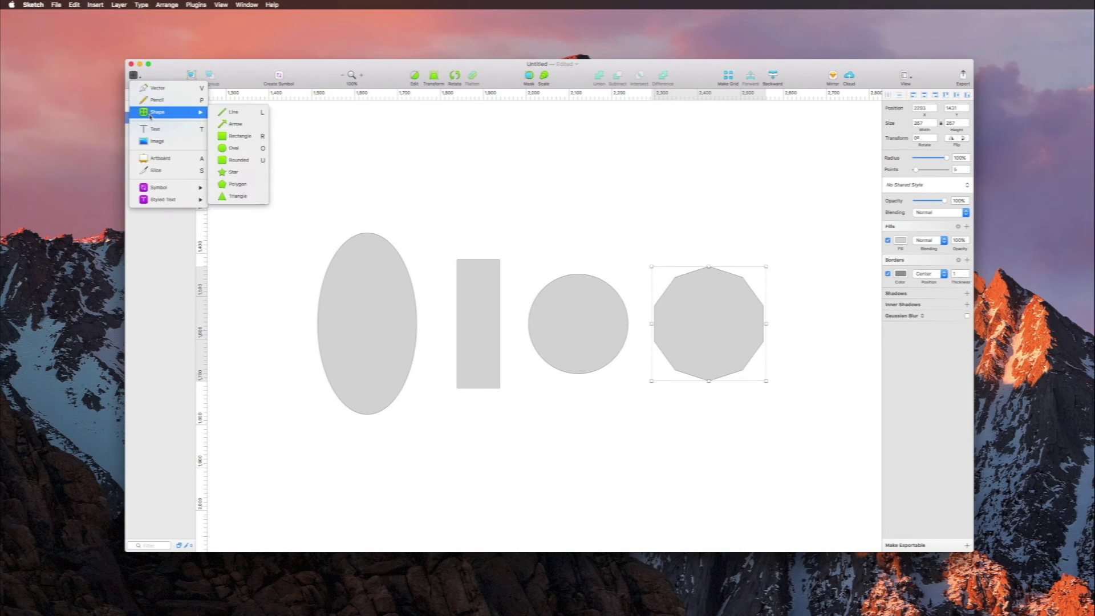
{"action": "left_click", "coordinate": [229, 185]}
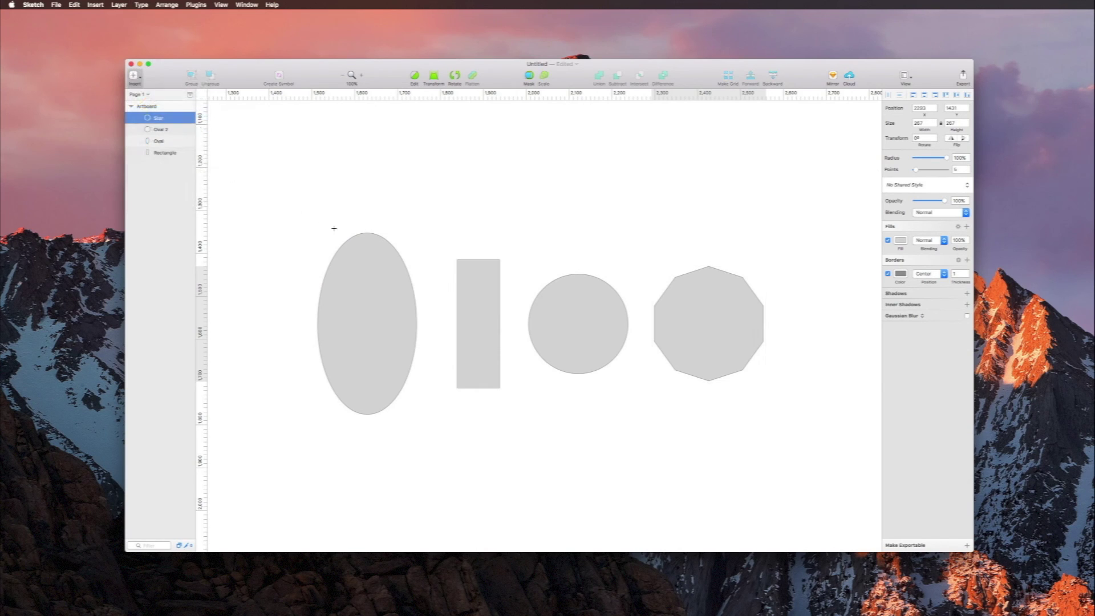
{"action": "scroll", "coordinate": [378, 258], "scroll_direction": "right", "scroll_amount": 5}
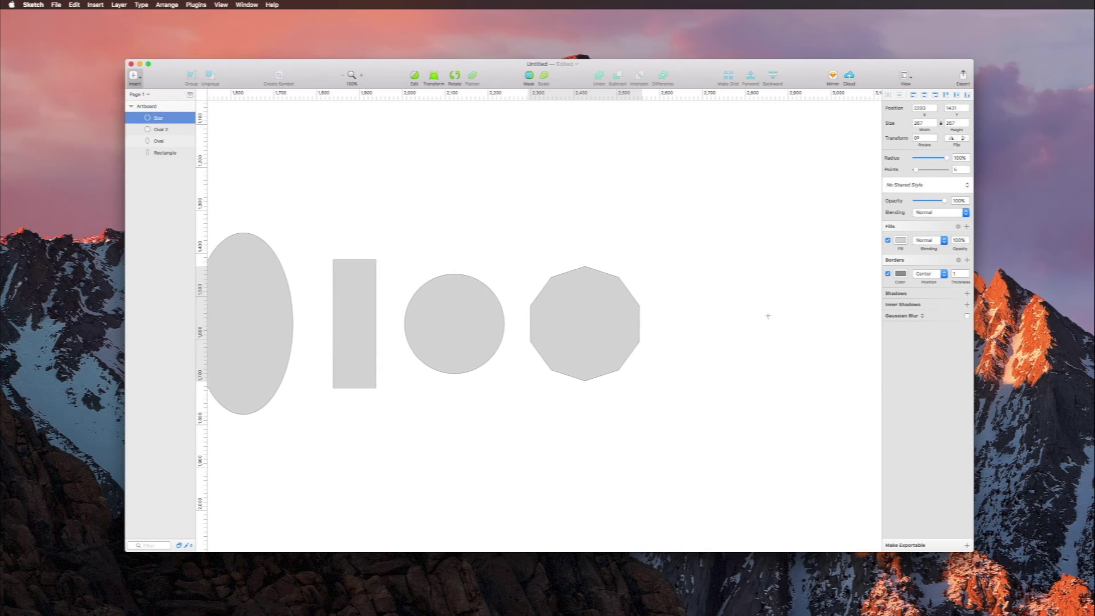
{"action": "left_click_drag", "start_coordinate": [686, 271], "coordinate": [814, 407]}
{"action": "left_click_drag", "start_coordinate": [733, 308], "coordinate": [710, 292]}
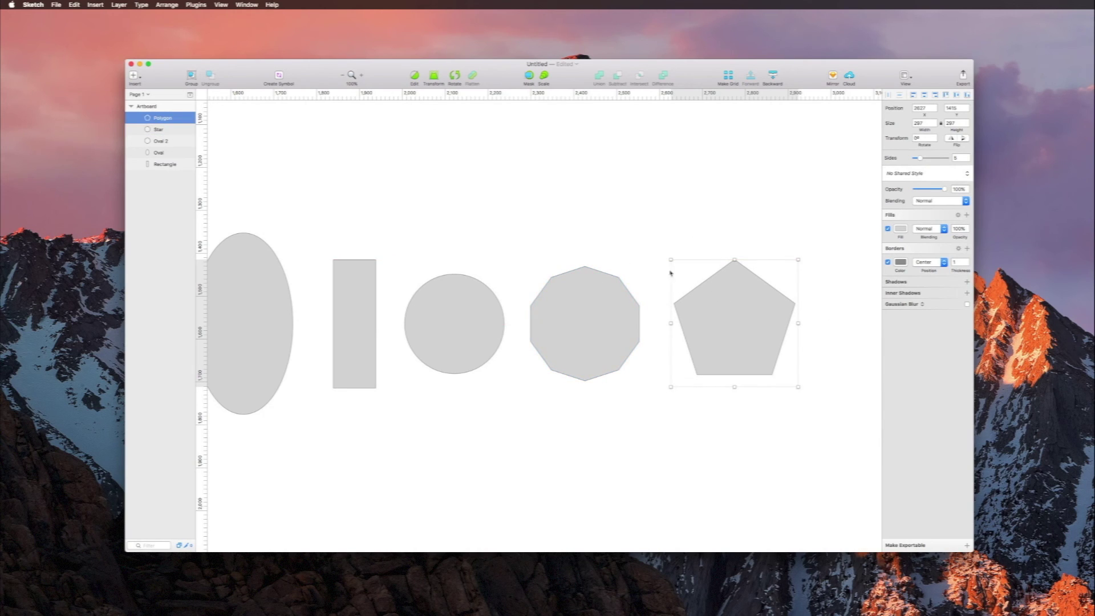
Set the polygon's number of sides to 10
{"action": "left_click", "coordinate": [600, 302]}
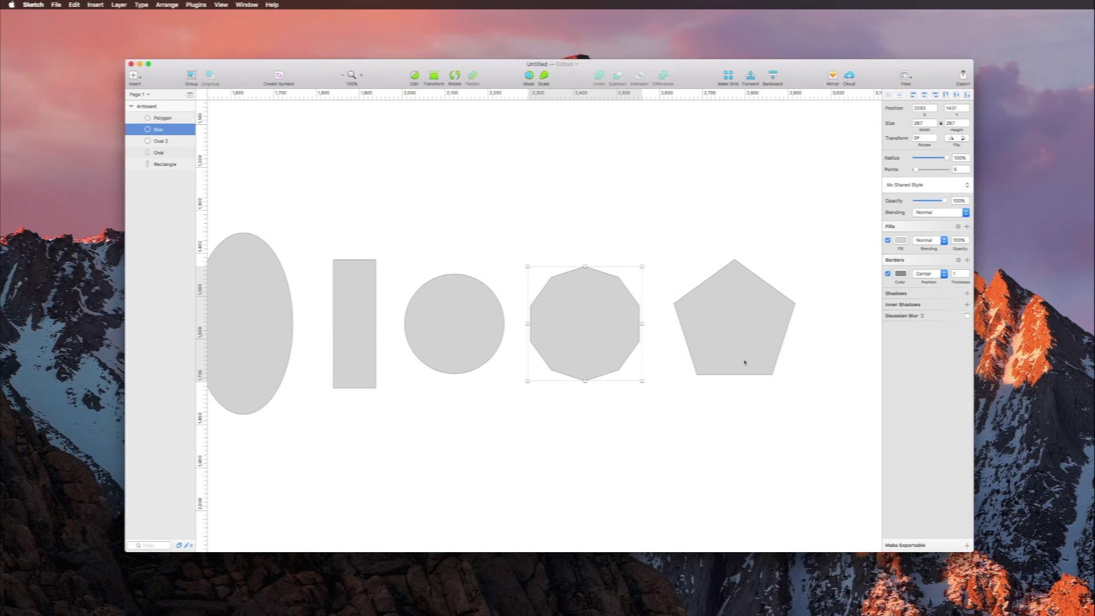
{"action": "left_click", "coordinate": [749, 318]}
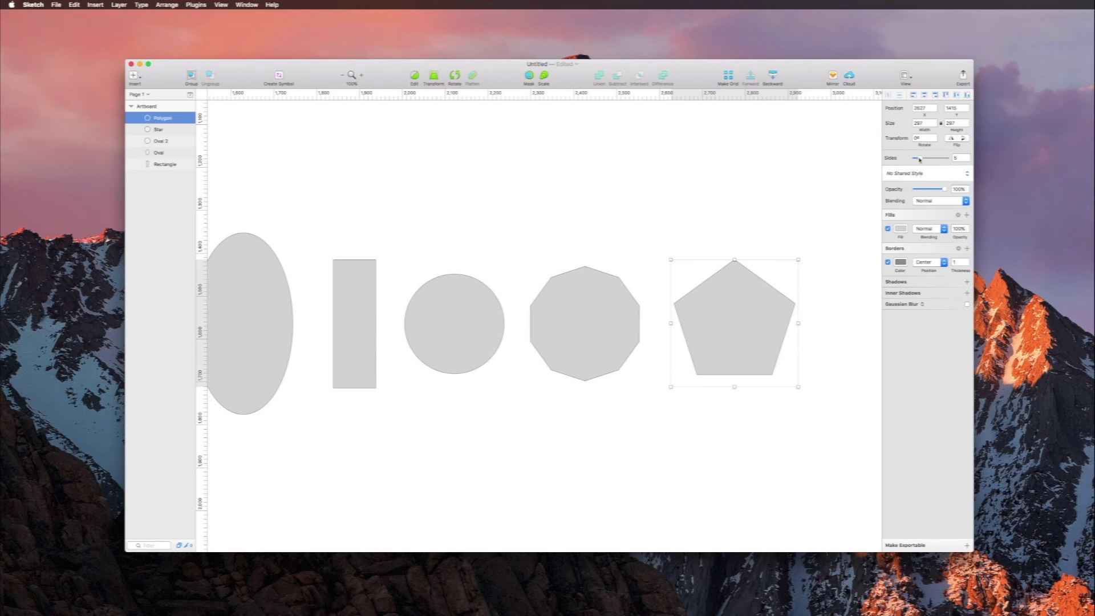
{"action": "left_click_drag", "start_coordinate": [921, 160], "coordinate": [951, 166]}
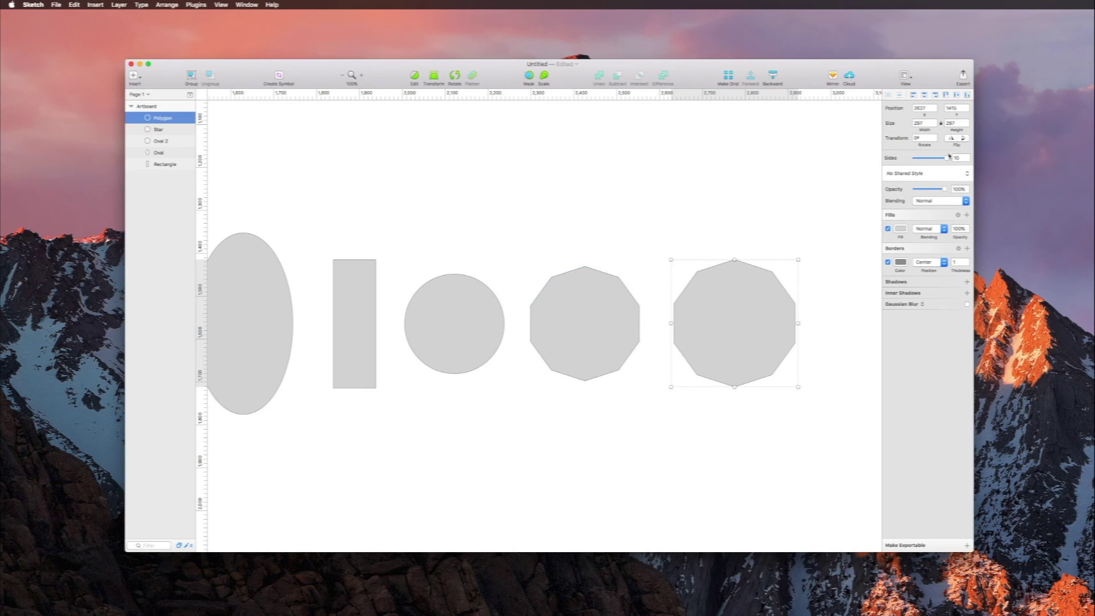
Try 20 sides for the polygon and undo the change
{"action": "double_click", "coordinate": [958, 158]}
{"action": "type", "text": "20"}
{"action": "key", "text": "Return"}
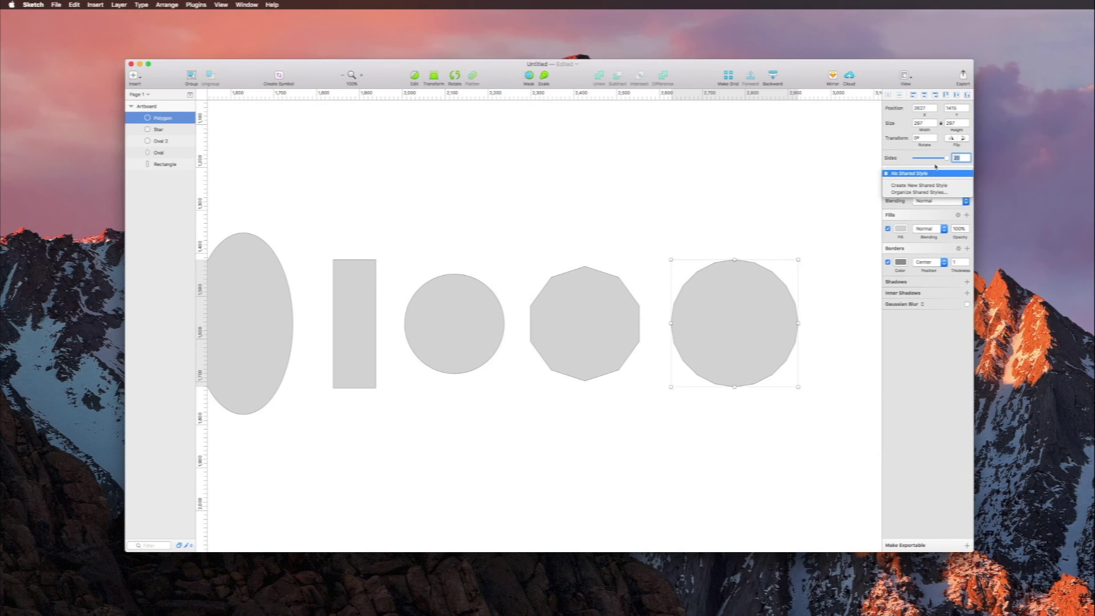
{"action": "key", "text": "super+z"}
Set the polygon's number of sides to 20 and deselect it
{"action": "mouse_move", "coordinate": [945, 162]}
{"action": "left_mouse_down"}
{"action": "mouse_move", "coordinate": [912, 156]}
{"action": "mouse_move", "coordinate": [954, 170]}
{"action": "left_mouse_up"}
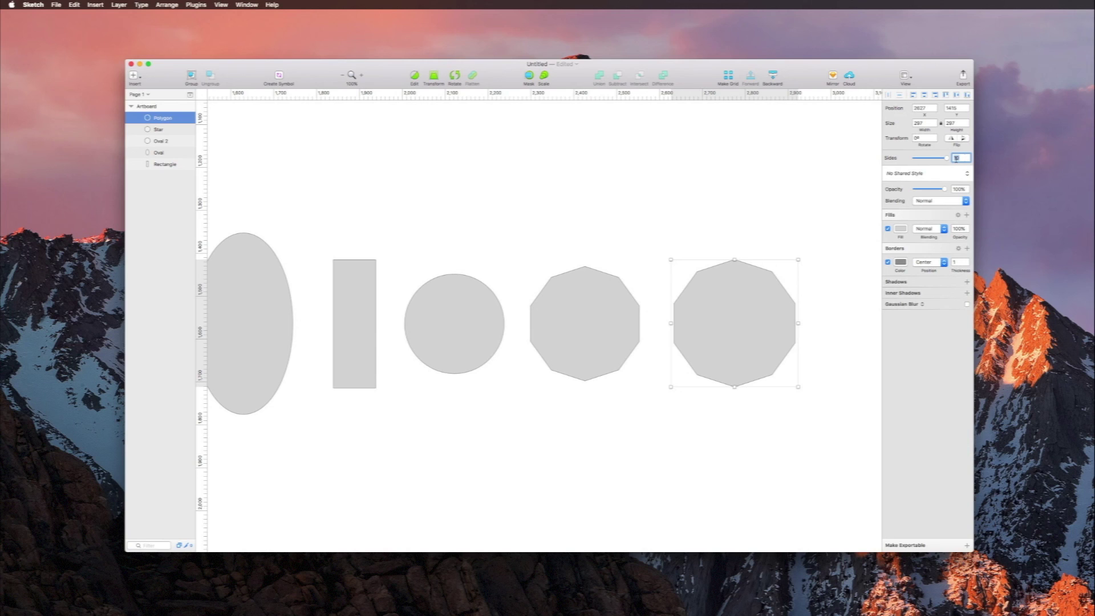
{"action": "type", "text": "20"}
{"action": "key", "text": "Return"}
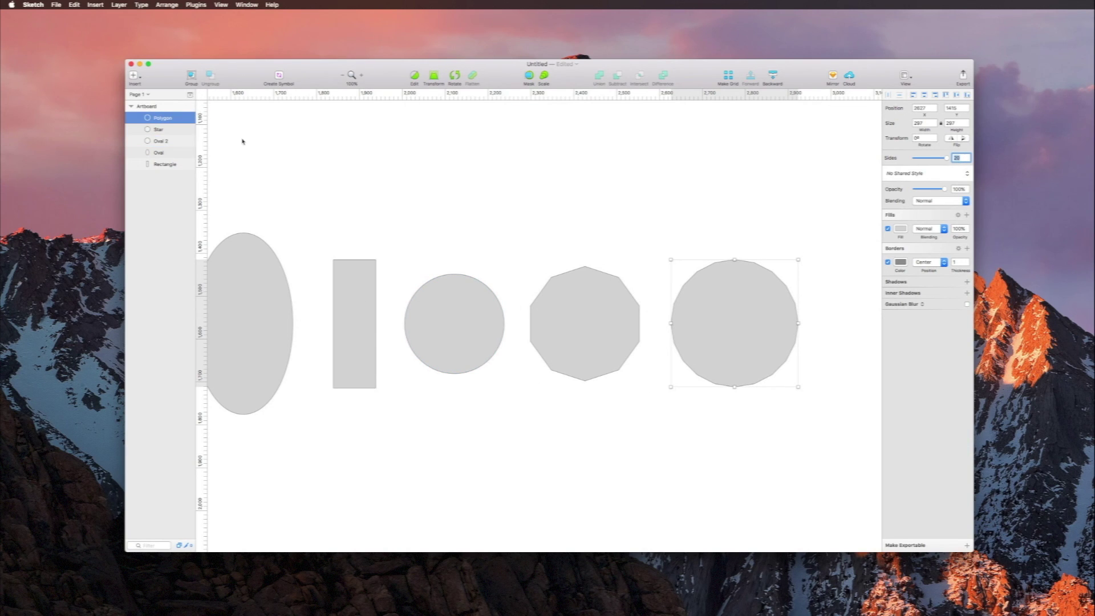
{"action": "left_click", "coordinate": [346, 172]}
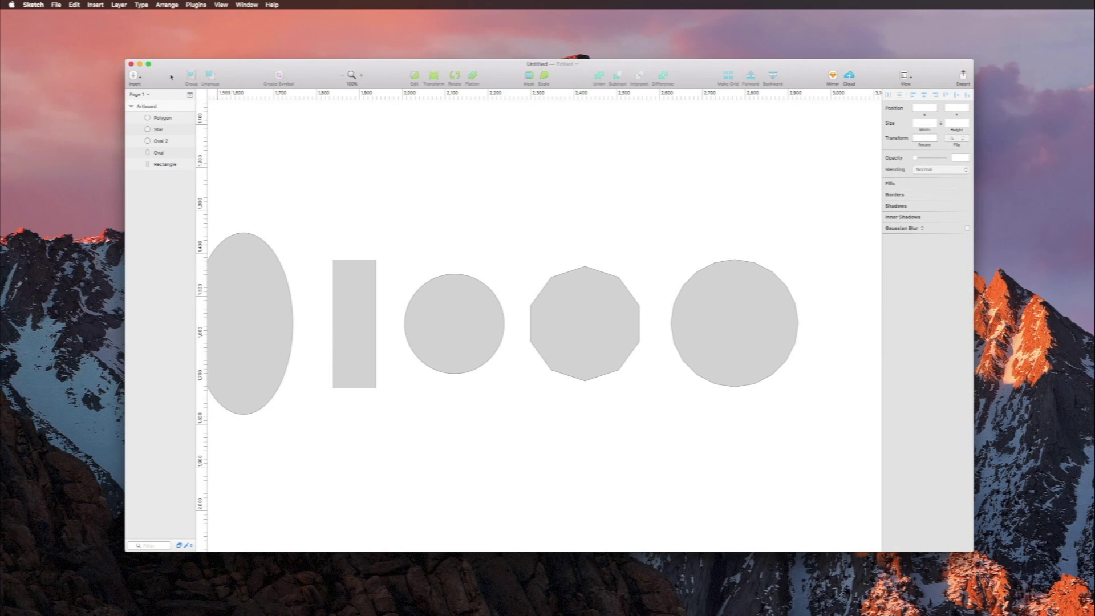
Draw a triangle about 335 × 335 px and place it just below the circle
{"action": "left_click", "coordinate": [133, 75]}
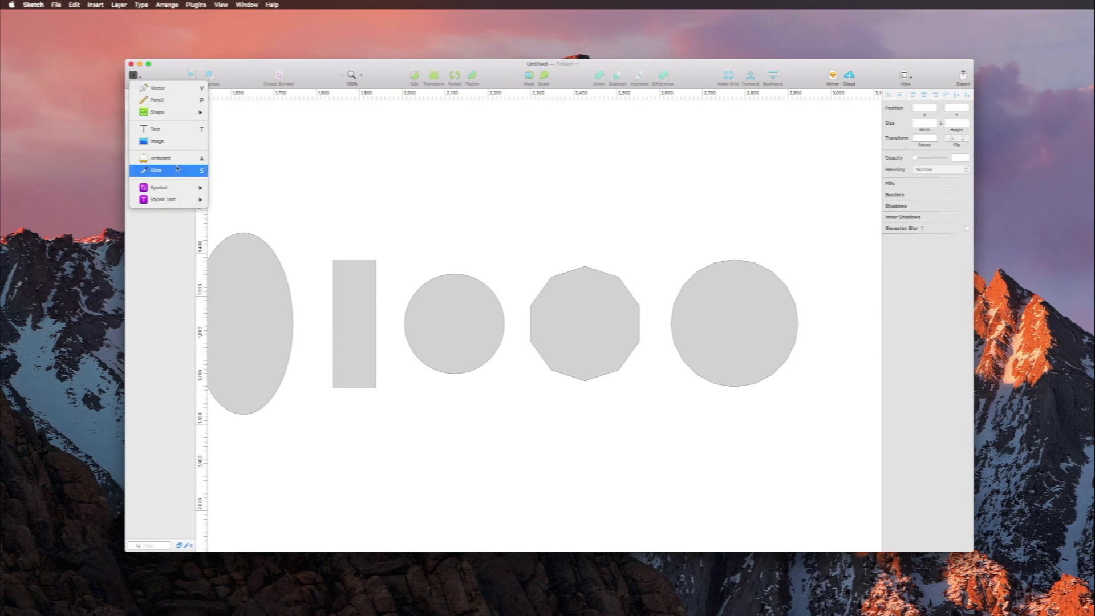
{"action": "mouse_move", "coordinate": [195, 116]}
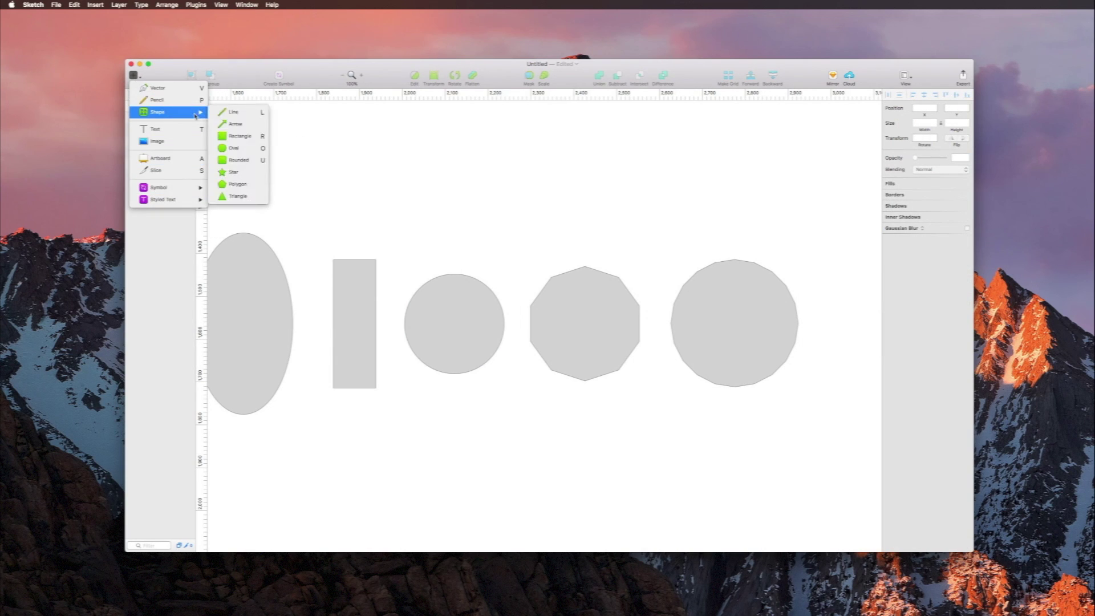
{"action": "left_click", "coordinate": [231, 196]}
{"action": "scroll", "coordinate": [312, 254], "scroll_direction": "down", "scroll_amount": 2}
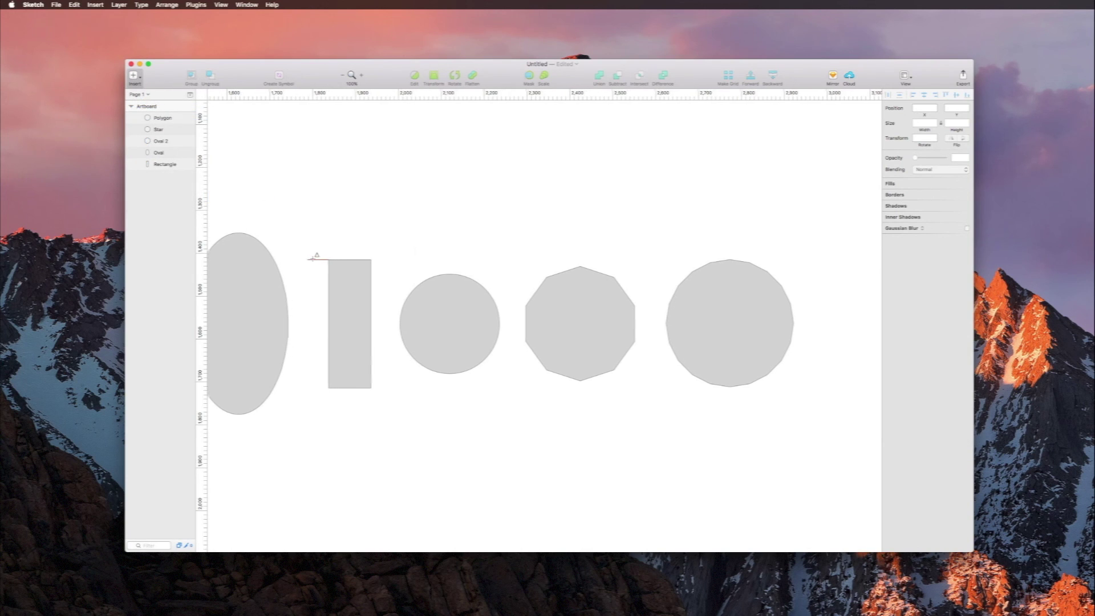
{"action": "scroll", "coordinate": [312, 257], "scroll_direction": "down", "scroll_amount": 3}
{"action": "left_click_drag", "start_coordinate": [443, 328], "coordinate": [586, 472]}
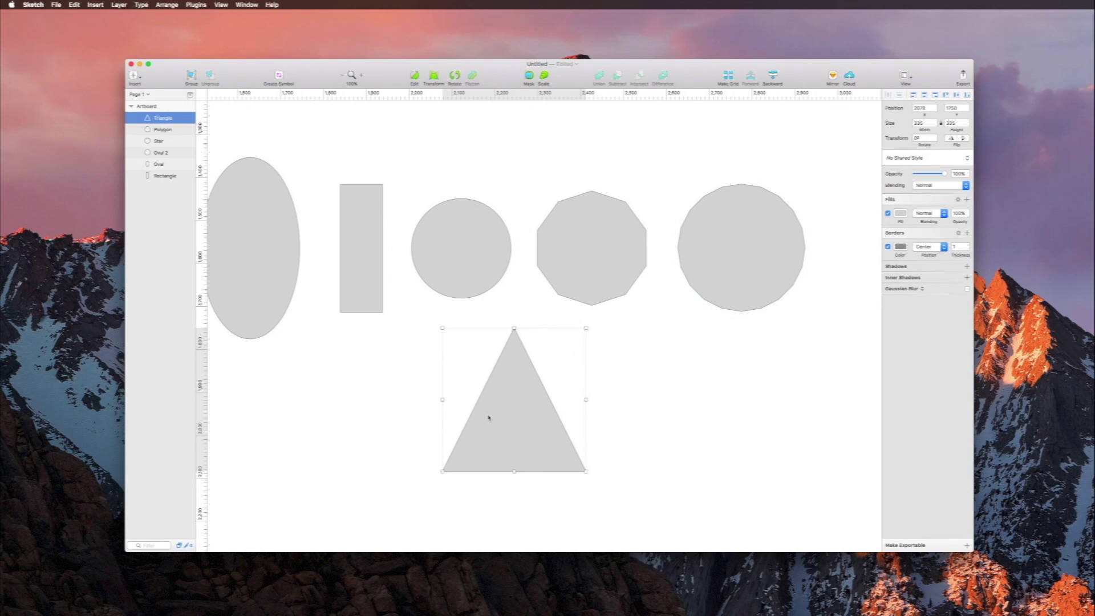
{"action": "mouse_move", "coordinate": [502, 387]}
{"action": "left_mouse_down"}
{"action": "mouse_move", "coordinate": [408, 396]}
{"action": "mouse_move", "coordinate": [488, 398]}
{"action": "left_mouse_up"}
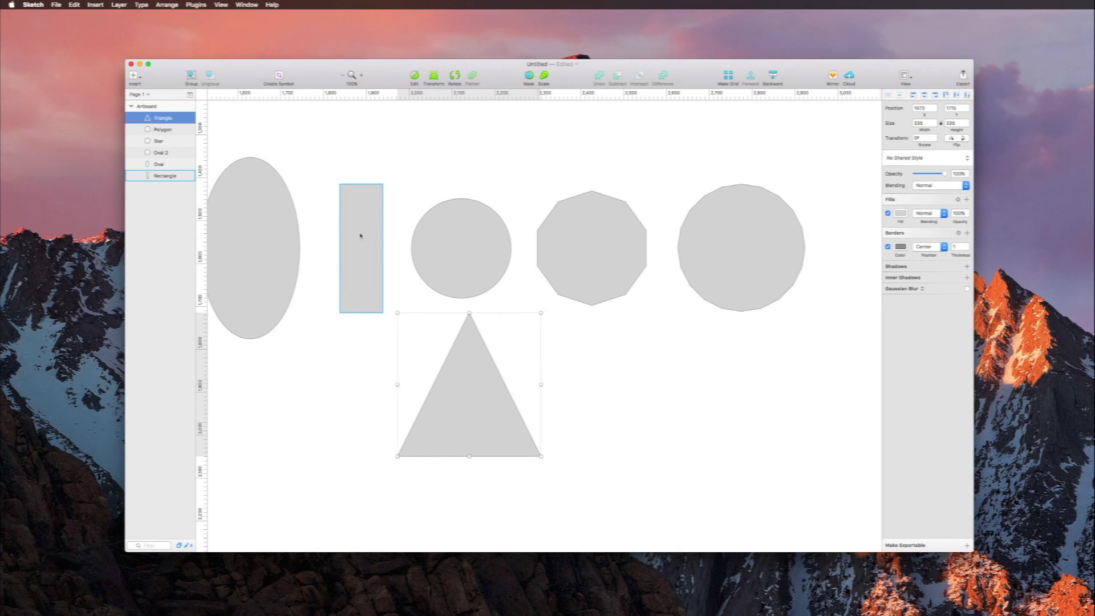
Move the triangle beneath the gap between the tall oval and the narrow rectangle, and deselect it
{"action": "scroll", "coordinate": [273, 376], "scroll_direction": "down", "scroll_amount": 2}
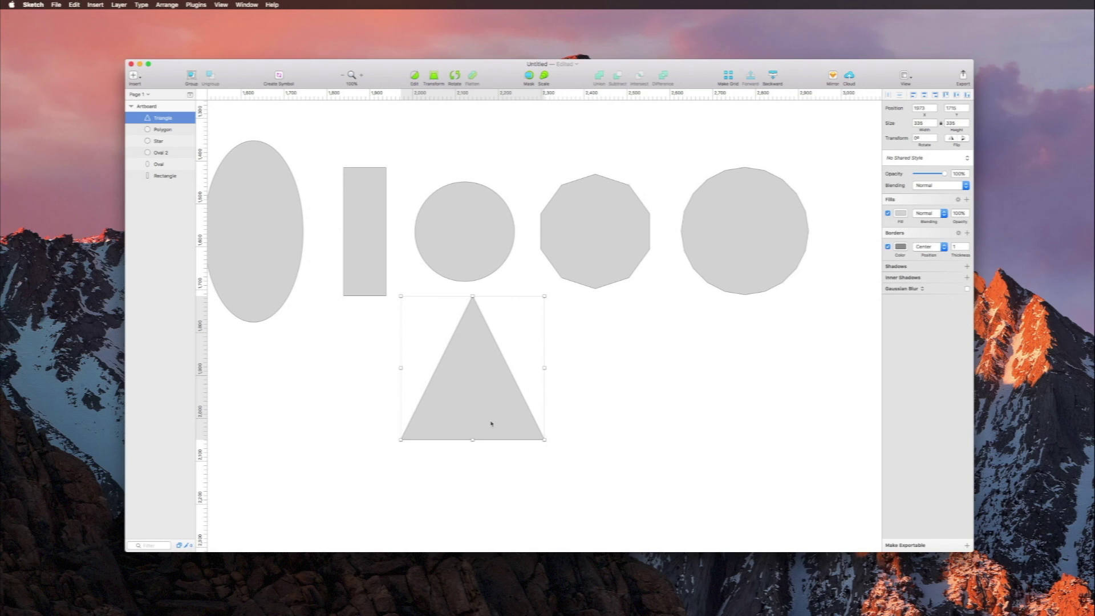
{"action": "left_click_drag", "start_coordinate": [492, 423], "coordinate": [341, 448]}
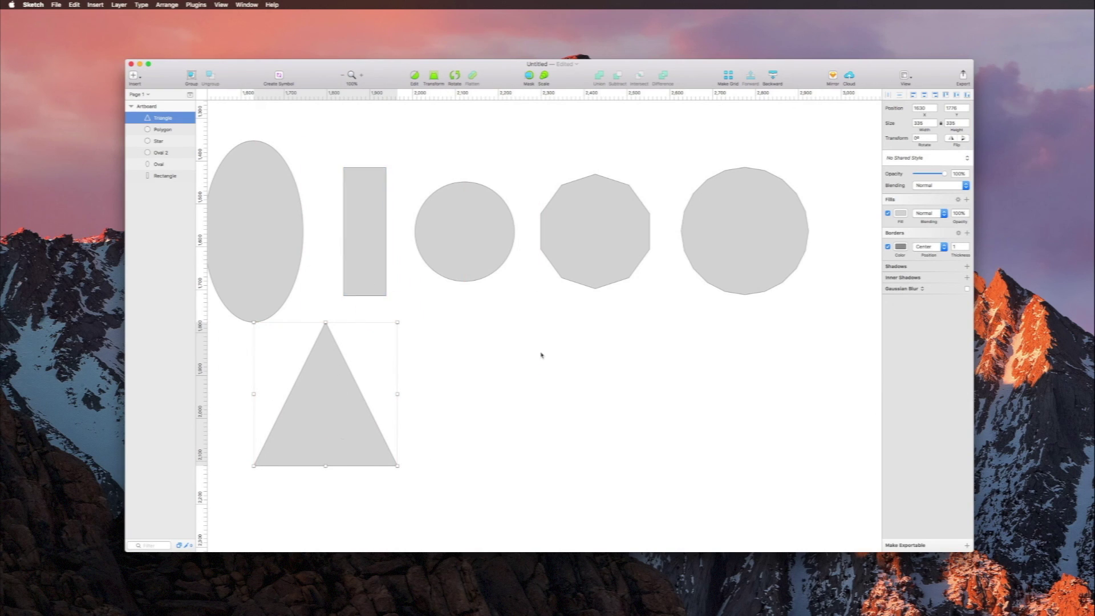
{"action": "key", "text": "Escape"}
Draw an arrow about 303 px long below the circle, sloping slightly down to the right
{"action": "left_click", "coordinate": [133, 75]}
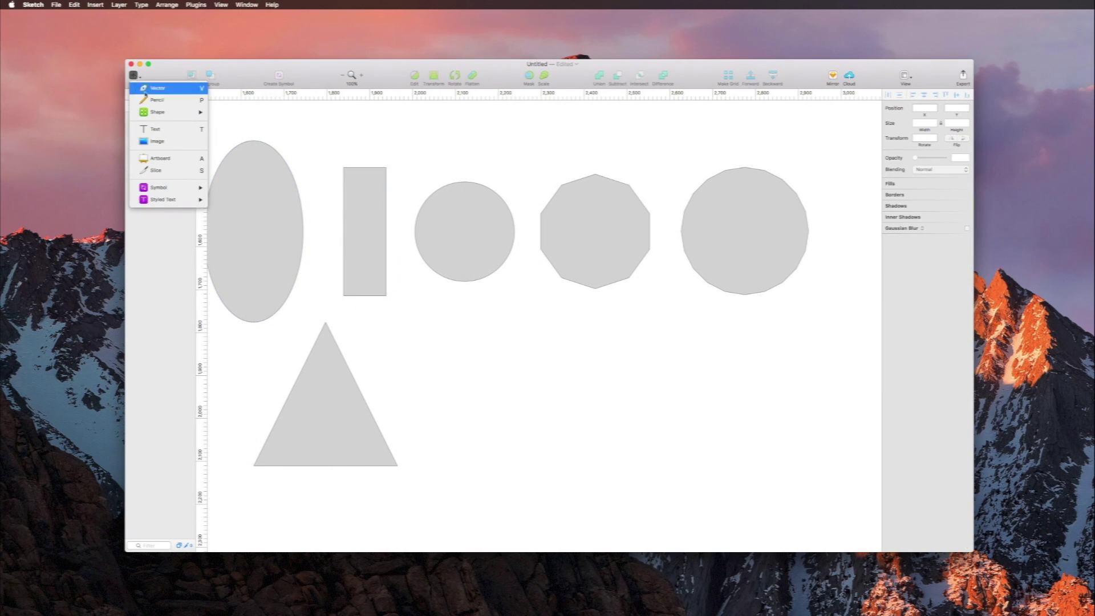
{"action": "mouse_move", "coordinate": [157, 114]}
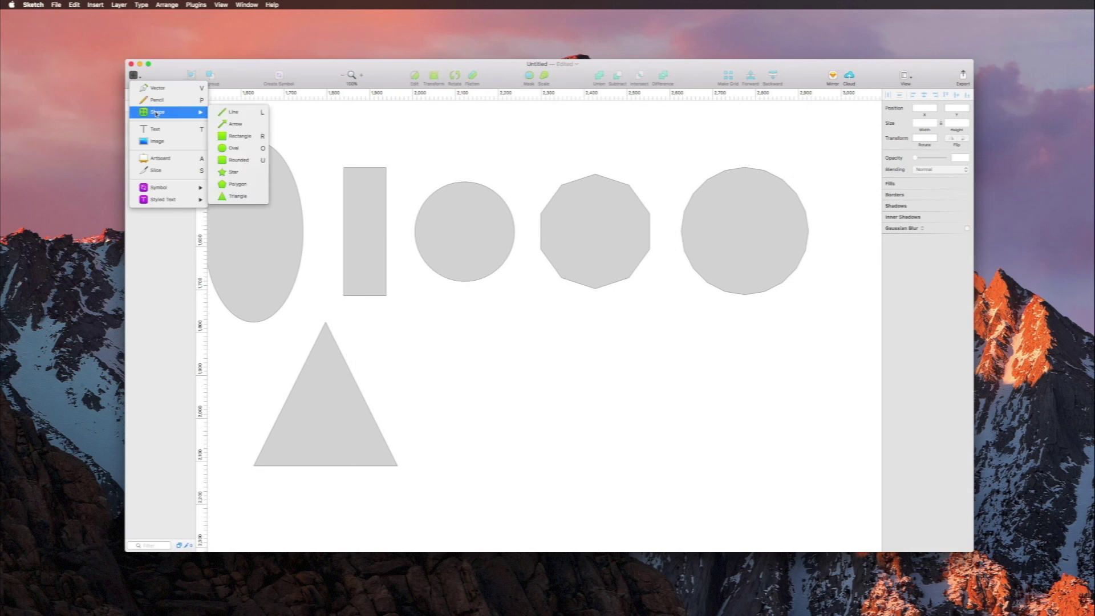
{"action": "left_click", "coordinate": [256, 131]}
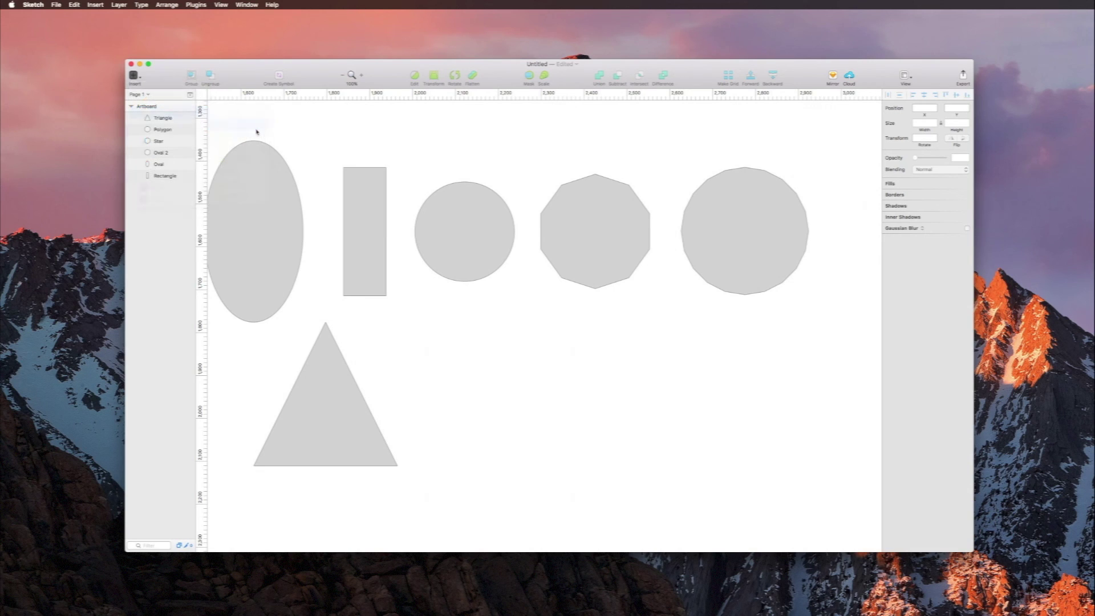
{"action": "left_click_drag", "start_coordinate": [460, 319], "coordinate": [456, 343]}
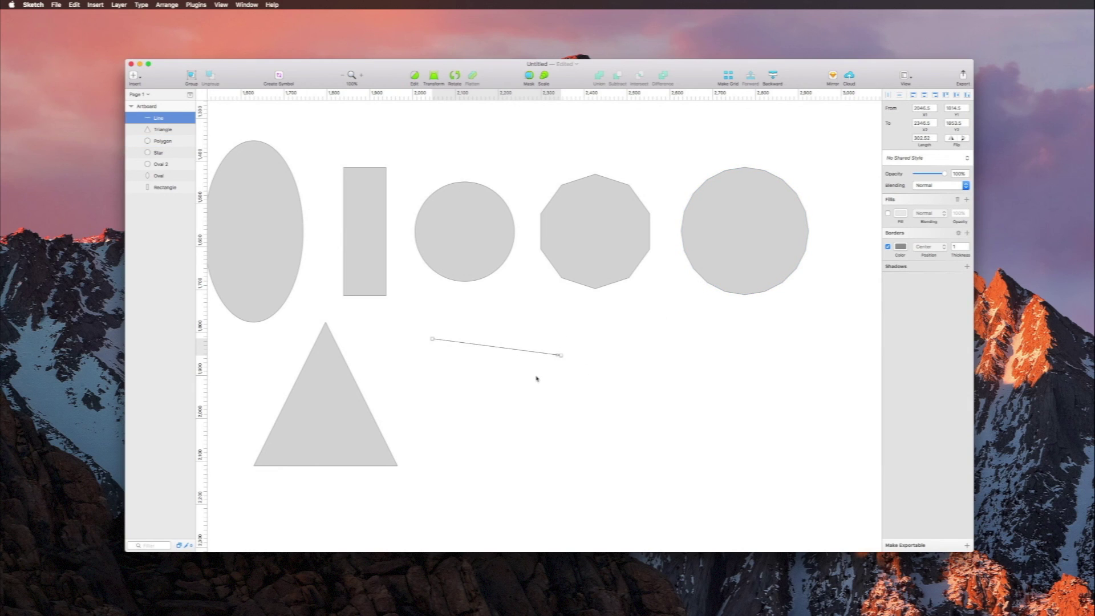
{"action": "left_click", "coordinate": [511, 375]}
{"action": "left_click", "coordinate": [521, 354]}
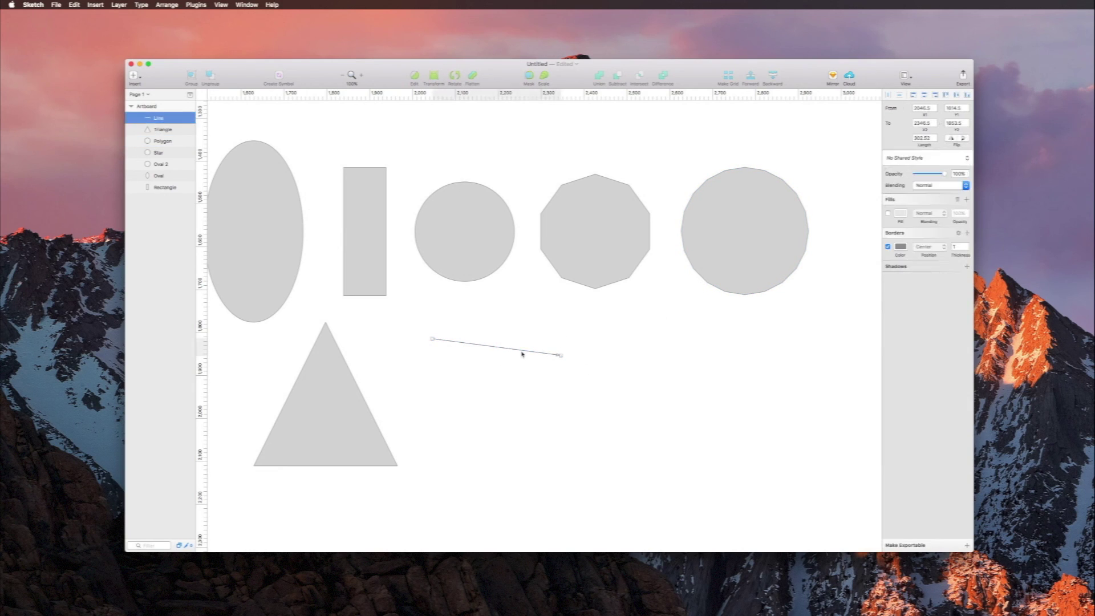
{"action": "double_click", "coordinate": [557, 358]}
{"action": "left_click", "coordinate": [553, 364]}
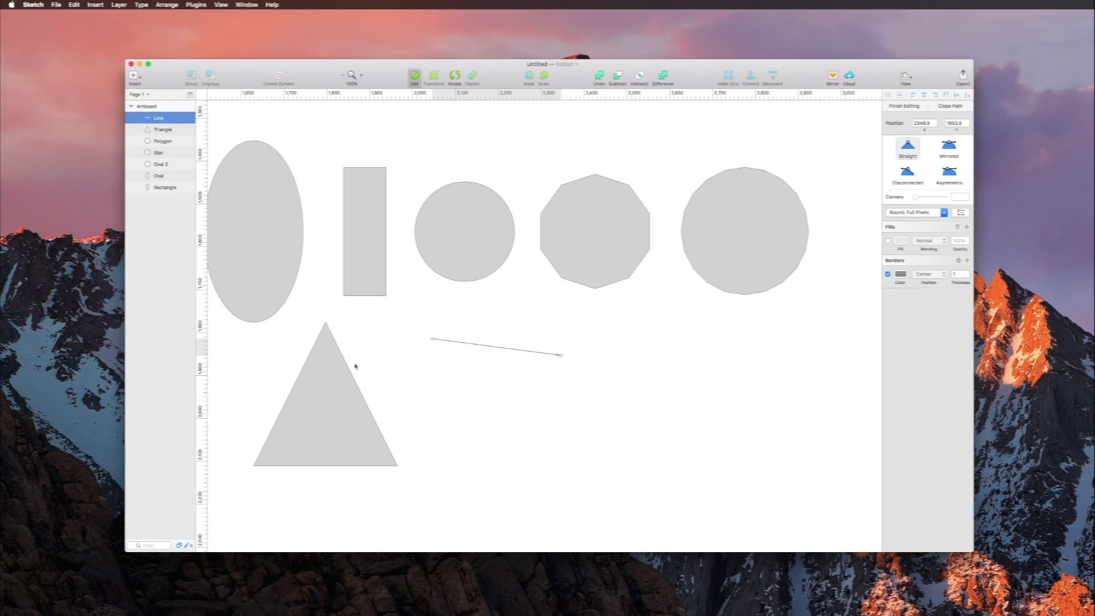
{"action": "key", "text": "Escape"}
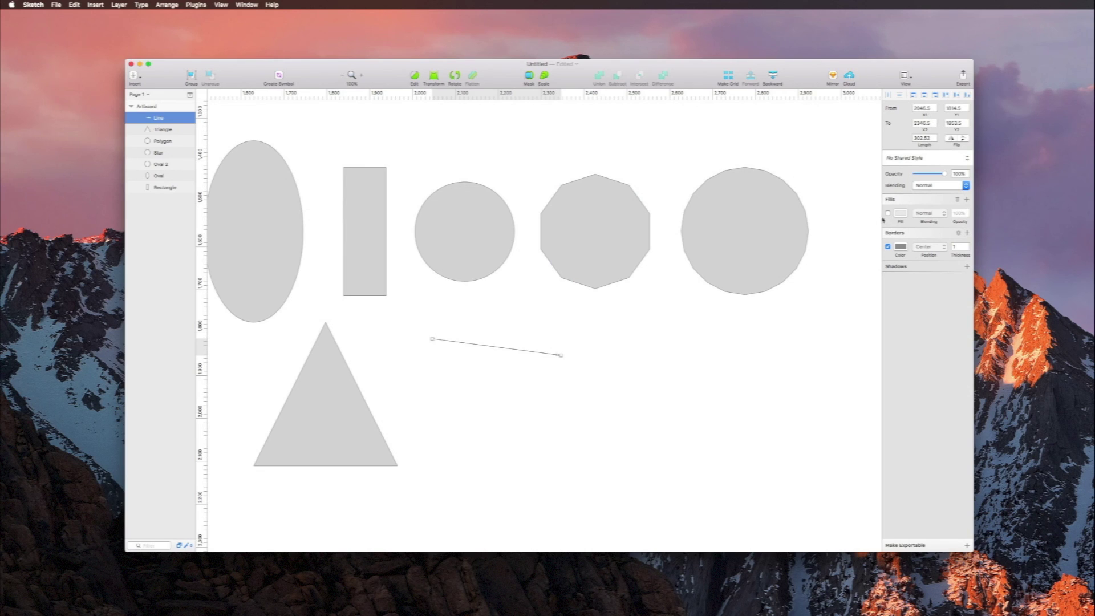
Increase the arrow's border thickness to 24
{"action": "left_click", "coordinate": [962, 247]}
{"action": "key", "text": "Up"}
{"action": "key", "text": "Up"}
{"action": "key", "text": "Up"}
{"action": "key", "text": "Up"}
{"action": "key", "text": "Up"}
{"action": "key", "text": "Up"}
{"action": "key", "text": "Up"}
{"action": "key", "text": "Up"}
{"action": "key", "text": "Up"}
{"action": "key", "text": "Up"}
{"action": "key", "text": "Up"}
{"action": "key", "text": "Up"}
{"action": "key", "text": "Up"}
{"action": "key", "text": "Up"}
{"action": "key", "text": "Up"}
{"action": "key", "text": "Up"}
{"action": "key", "text": "Up"}
{"action": "key", "text": "Up"}
{"action": "key", "text": "Up"}
{"action": "key", "text": "Up"}
{"action": "key", "text": "Up"}
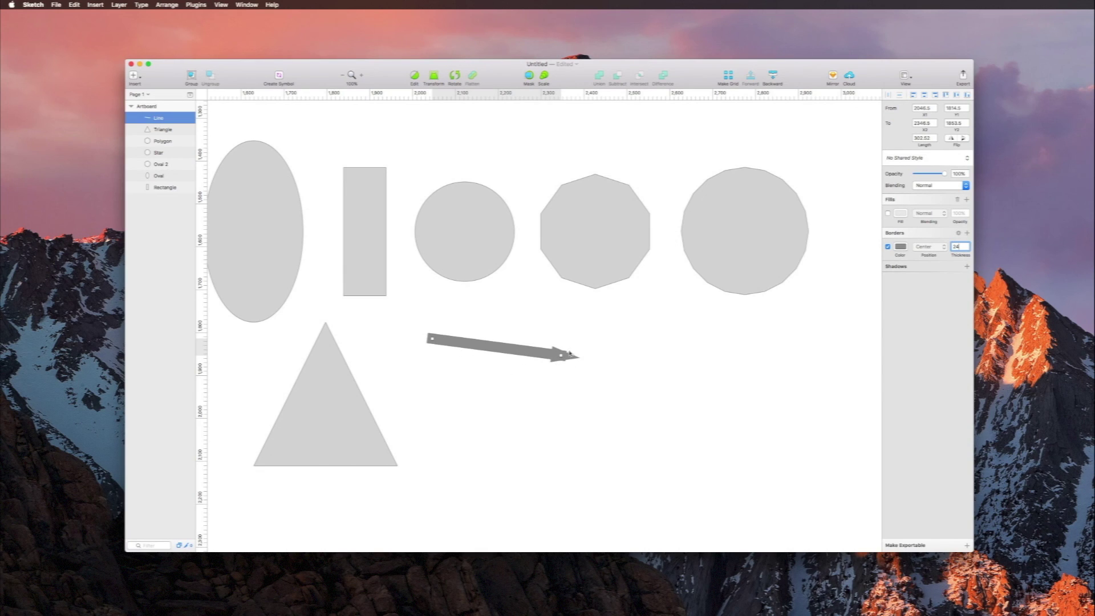
Reduce the arrow's border thickness to 1
{"action": "key", "text": "Down"}
{"action": "key", "text": "Down"}
{"action": "key", "text": "Down"}
{"action": "key", "text": "Down"}
{"action": "key", "text": "Down"}
{"action": "key", "text": "Down"}
{"action": "key", "text": "Down"}
{"action": "key", "text": "Down"}
{"action": "key", "text": "Down"}
{"action": "key", "text": "Down"}
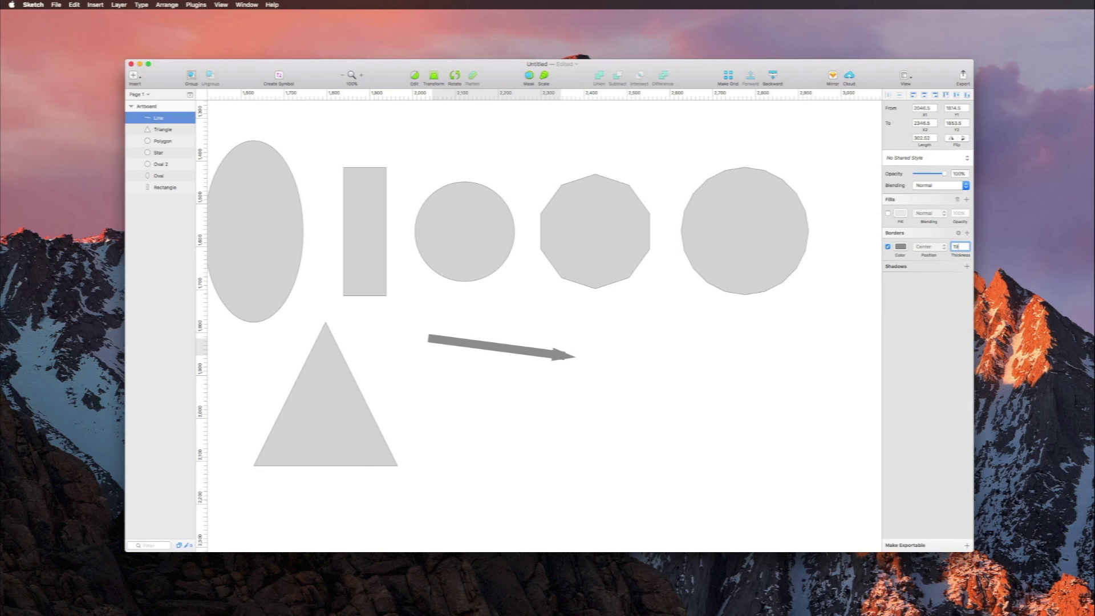
{"action": "key", "text": "Down"}
{"action": "key", "text": "Down"}
{"action": "key", "text": "Down"}
{"action": "key", "text": "Down"}
{"action": "key", "text": "Down"}
{"action": "key", "text": "Down"}
{"action": "key", "text": "Down"}
{"action": "key", "text": "Down"}
{"action": "key", "text": "Down"}
{"action": "key", "text": "Down"}
{"action": "key", "text": "Down"}
{"action": "key", "text": "Down"}
{"action": "key", "text": "Down"}
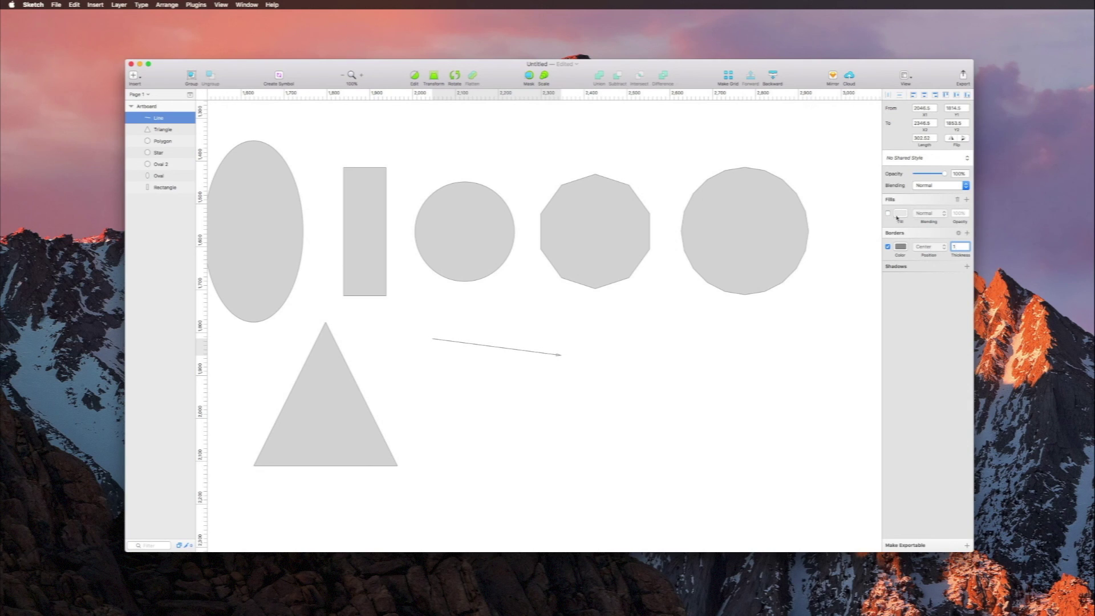
Enable the arrow's fill and move the arrow about 109 px to the left, beneath the circle
{"action": "left_click", "coordinate": [890, 213]}
{"action": "left_click", "coordinate": [557, 356]}
{"action": "left_click_drag", "start_coordinate": [507, 348], "coordinate": [462, 351]}
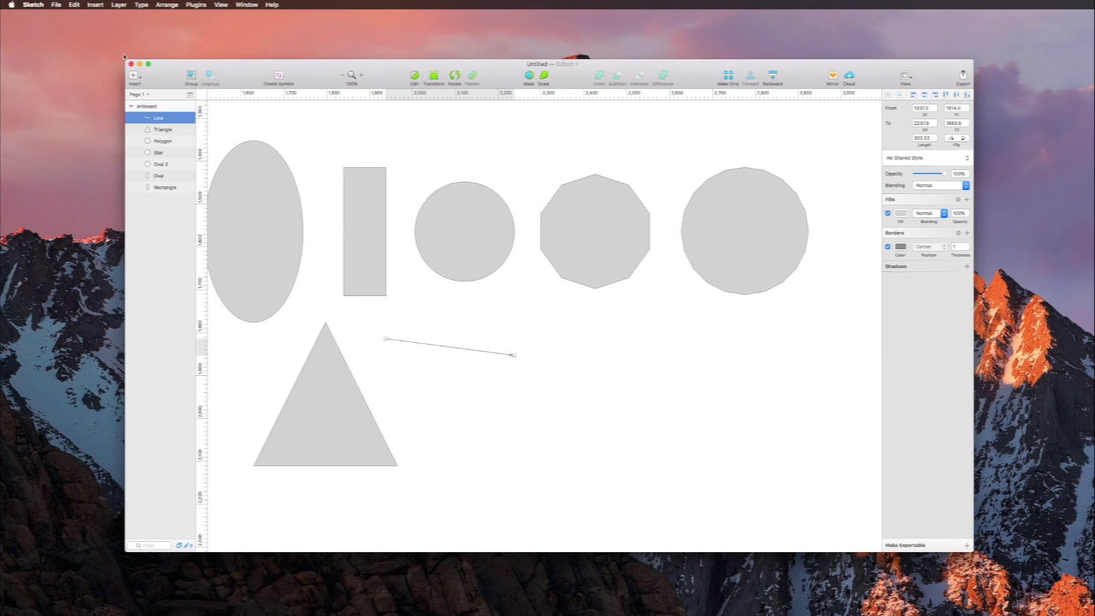
Draw a horizontal line about 406 px long below the two polygon-like shapes, to the right of the arrow
{"action": "left_click", "coordinate": [133, 79]}
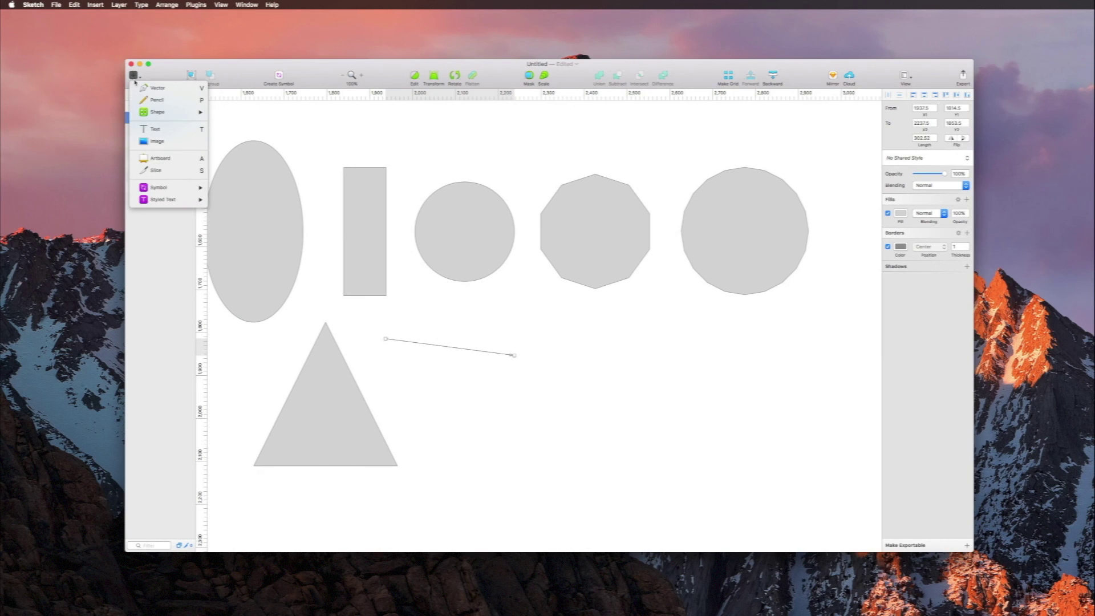
{"action": "mouse_move", "coordinate": [155, 109]}
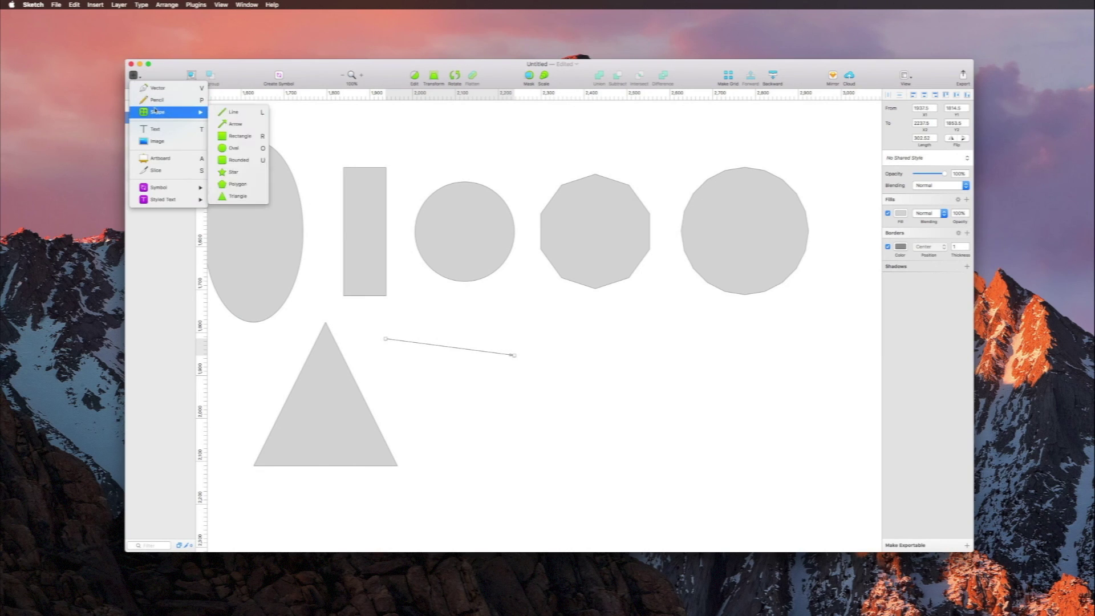
{"action": "left_click", "coordinate": [235, 113]}
{"action": "left_click_drag", "start_coordinate": [561, 330], "coordinate": [633, 470]}
{"action": "left_click_drag", "start_coordinate": [691, 428], "coordinate": [728, 375]}
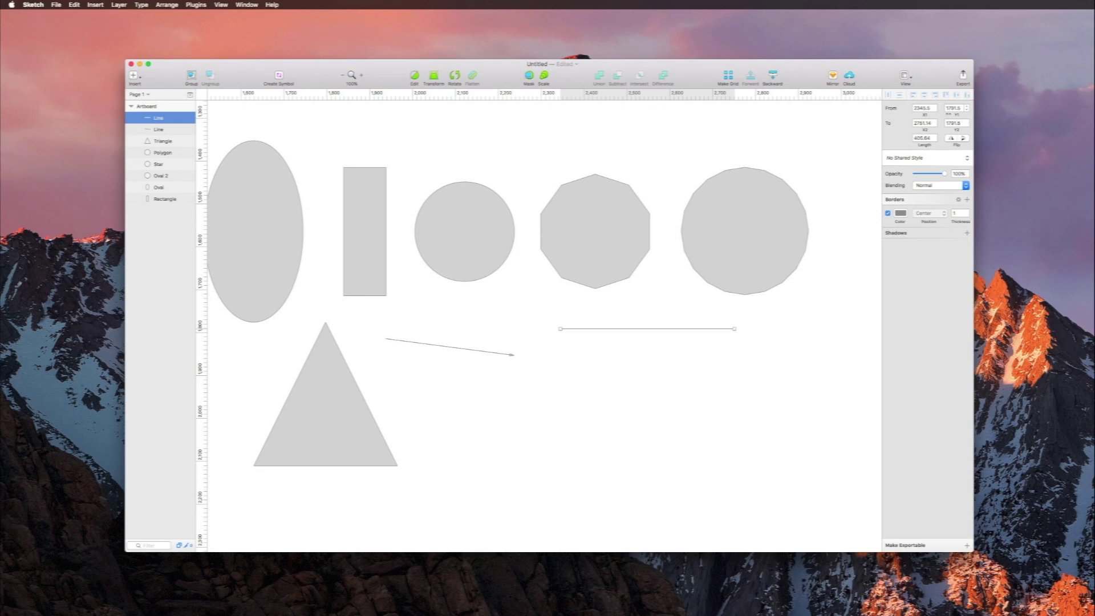
Set the horizontal line's end X coordinate to 3000
{"action": "left_click", "coordinate": [916, 123]}
{"action": "double_click", "coordinate": [917, 123]}
{"action": "type", "text": "30"}
{"action": "key", "text": "Return"}
Set the horizontal line's border thickness to 20 and move the line down and slightly left, to about X 2293, Y 1944
{"action": "left_click", "coordinate": [961, 214]}
{"action": "key", "text": "Up"}
{"action": "key", "text": "Up"}
{"action": "key", "text": "Up"}
{"action": "key", "text": "Up"}
{"action": "key", "text": "Up"}
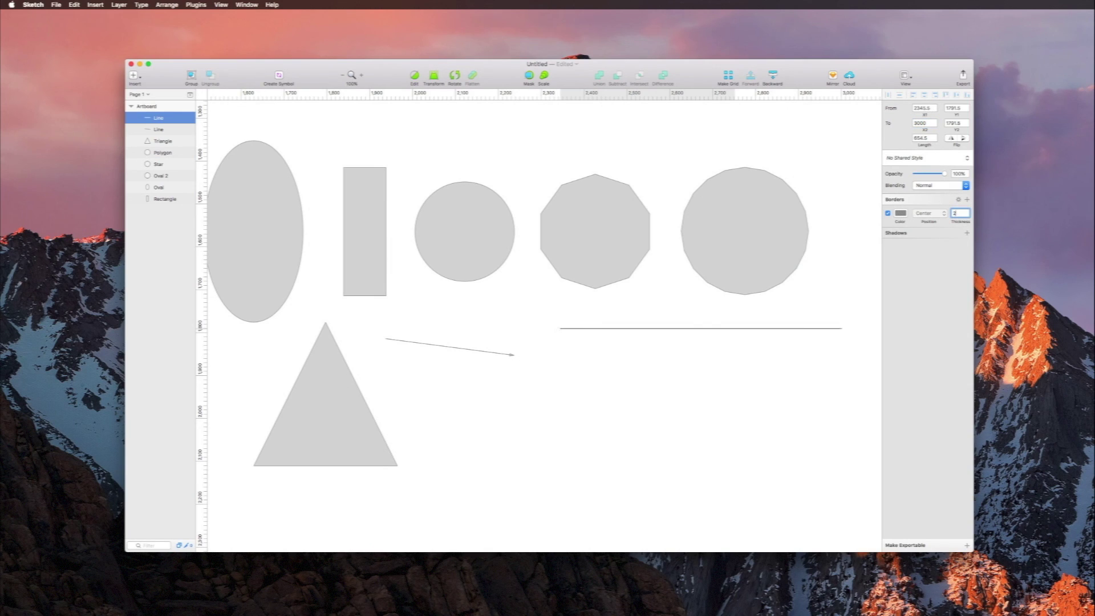
{"action": "key", "text": "Up"}
{"action": "key", "text": "Up"}
{"action": "key", "text": "Up"}
{"action": "key", "text": "Up"}
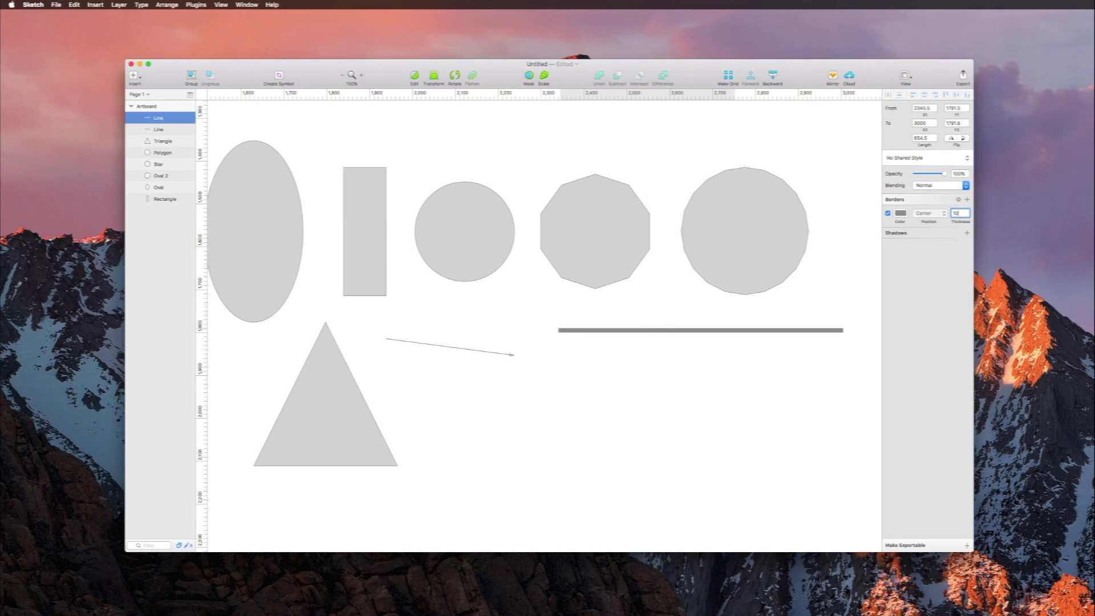
{"action": "key", "text": "shift+Up"}
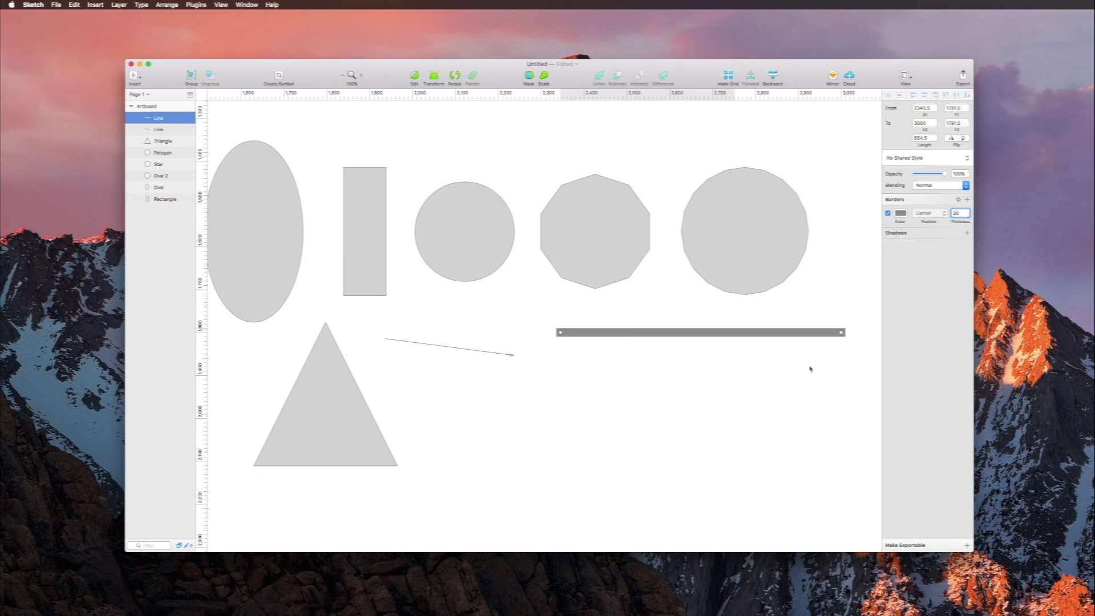
{"action": "left_click_drag", "start_coordinate": [669, 332], "coordinate": [648, 393]}
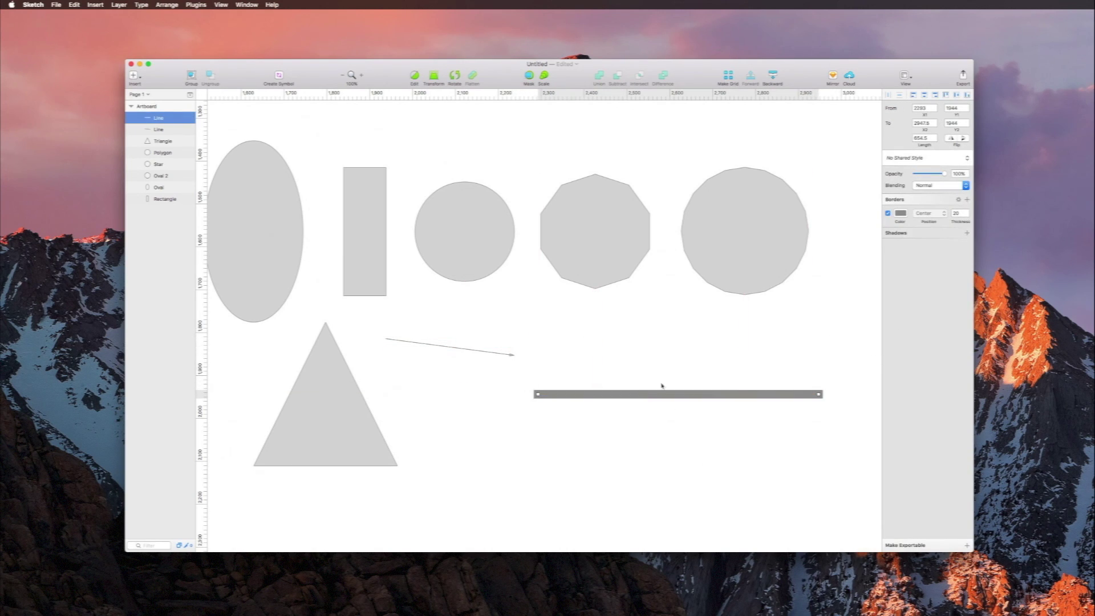
Change the thick line's border color to a very dark, almost black red and deselect the line
{"action": "left_click", "coordinate": [903, 215]}
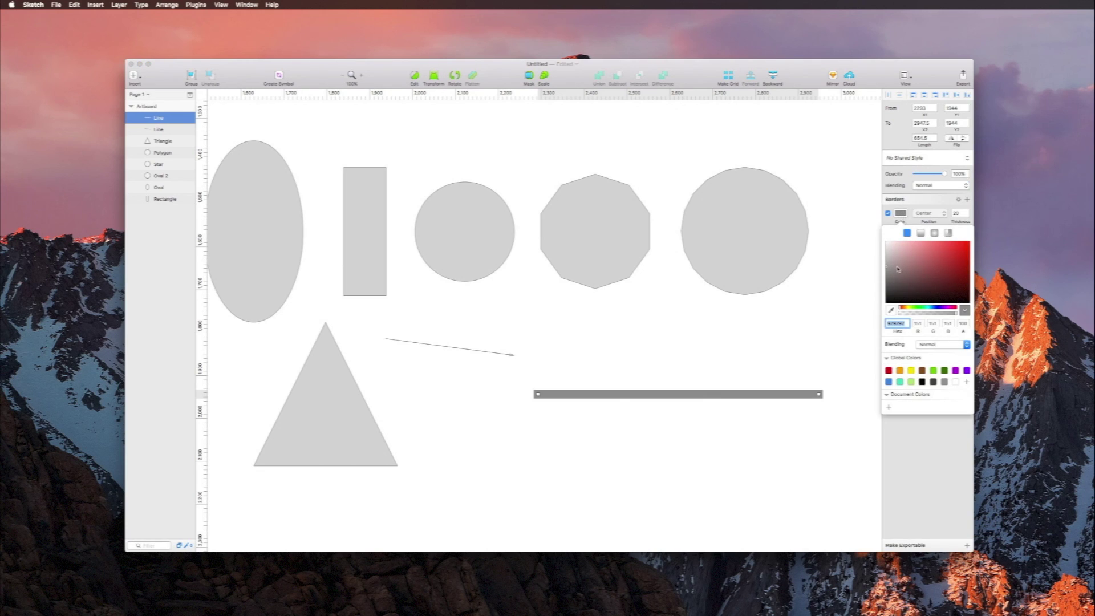
{"action": "left_click_drag", "start_coordinate": [899, 266], "coordinate": [997, 303]}
{"action": "mouse_move", "coordinate": [921, 613]}
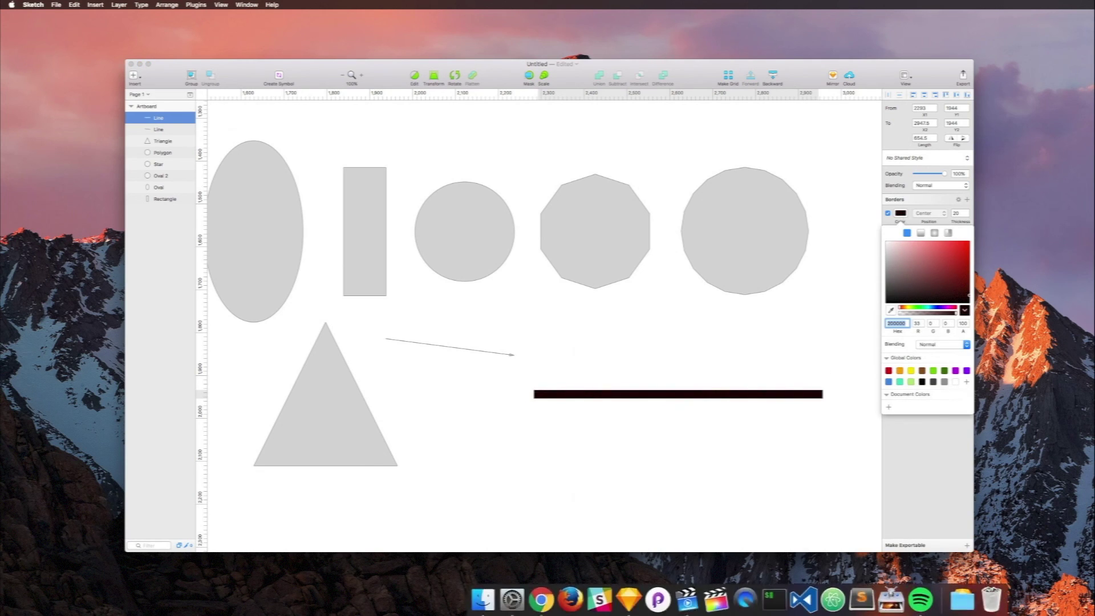
{"action": "left_click", "coordinate": [509, 506]}
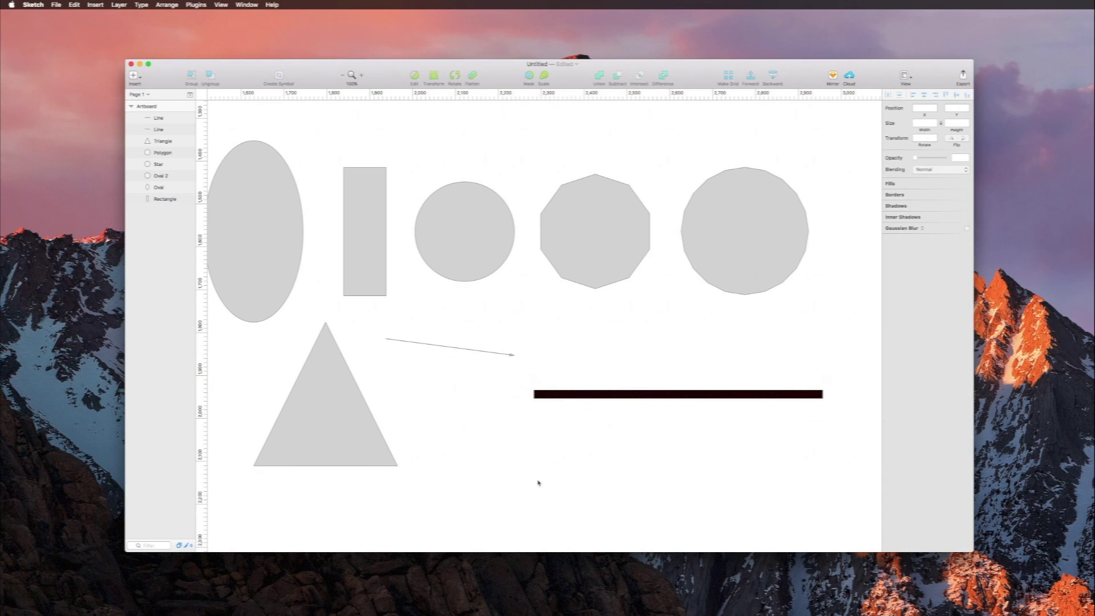
{"action": "scroll", "coordinate": [538, 483], "scroll_direction": "up", "scroll_amount": 2}
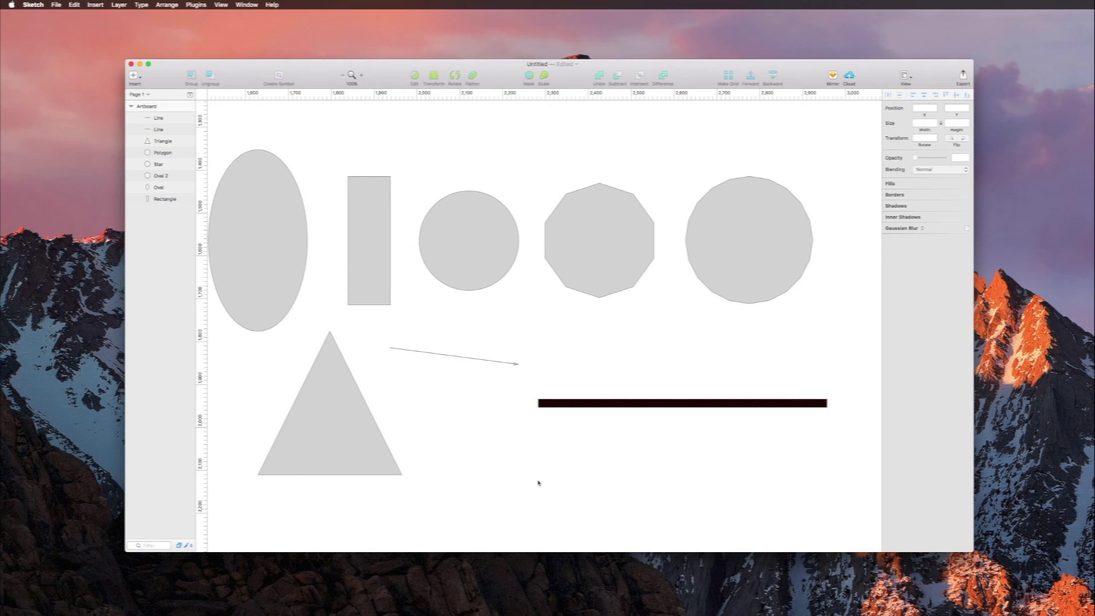
{"action": "scroll", "coordinate": [538, 483], "scroll_direction": "left", "scroll_amount": 1}
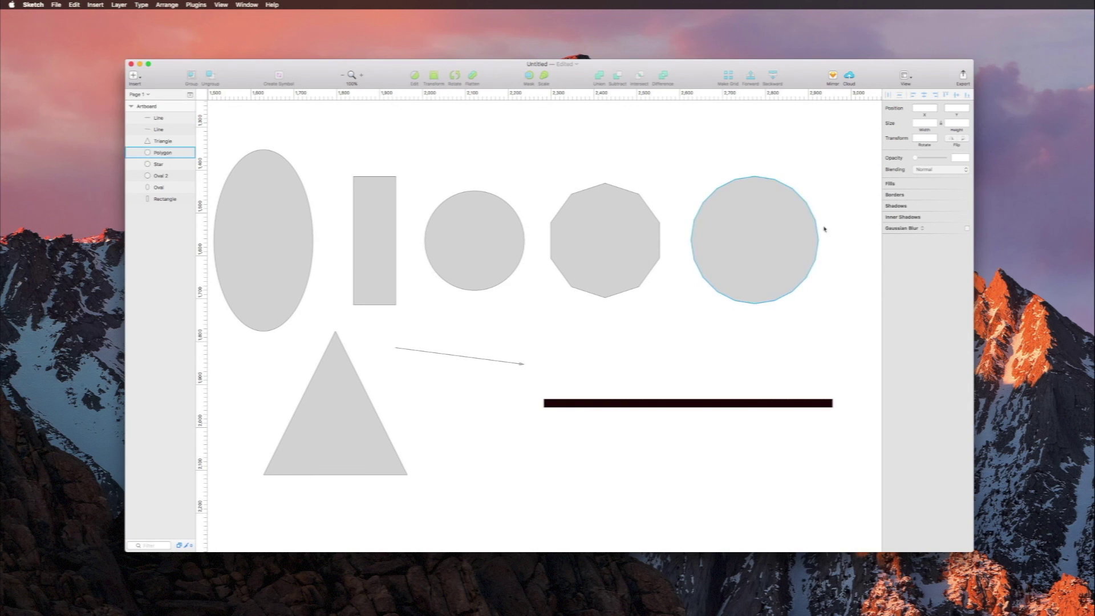
{"action": "scroll", "coordinate": [689, 378], "scroll_direction": "left", "scroll_amount": 2}
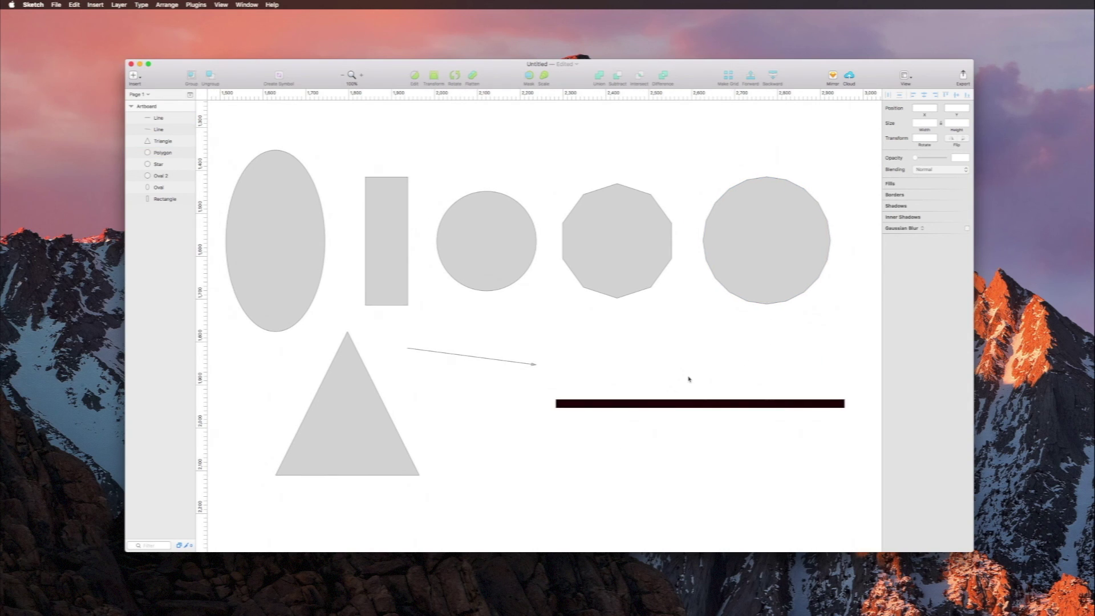